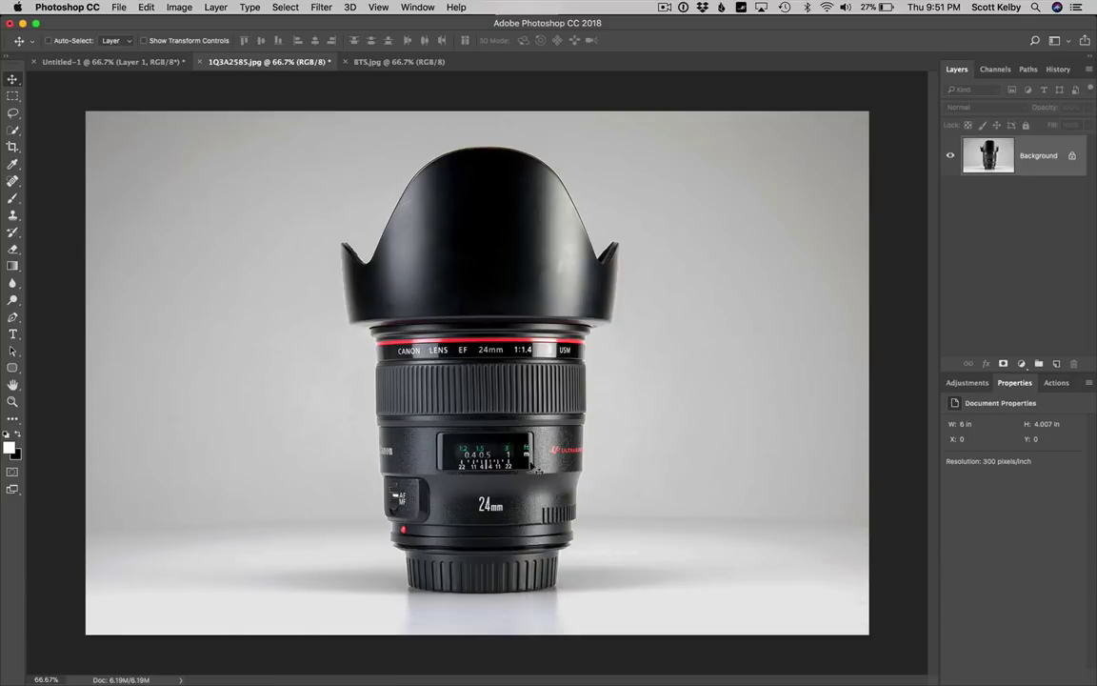
# Look over the reference tweet and the lens photo, then display BTS.jpg with its five numbered lights
pyautogui.click(148, 63)
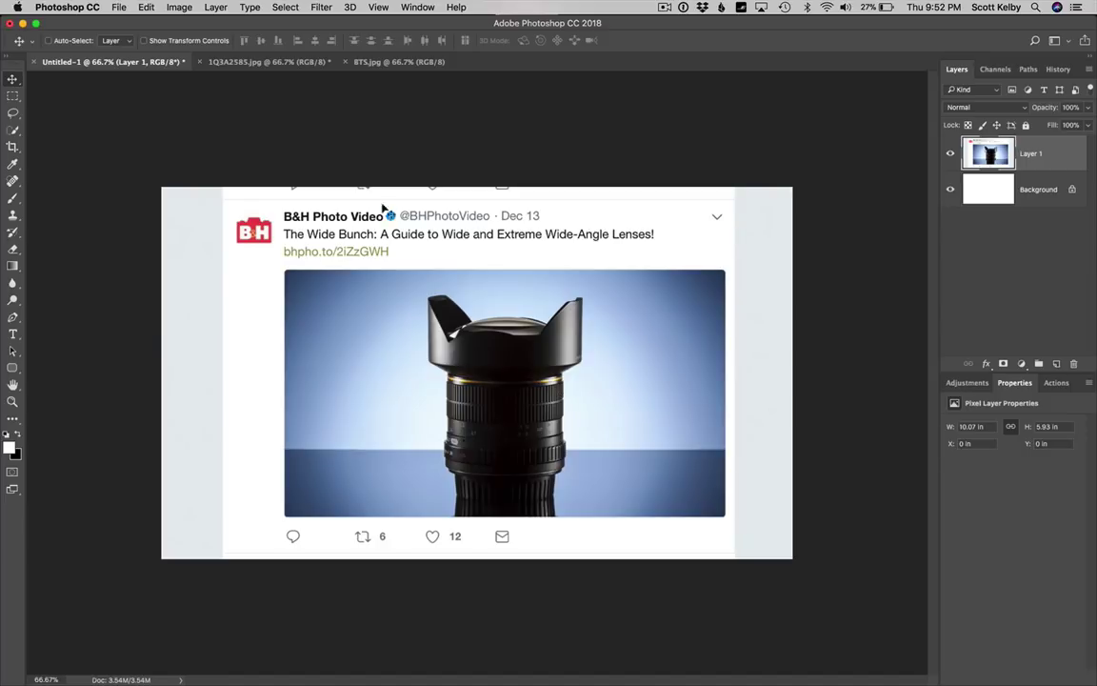
pyautogui.click(267, 63)
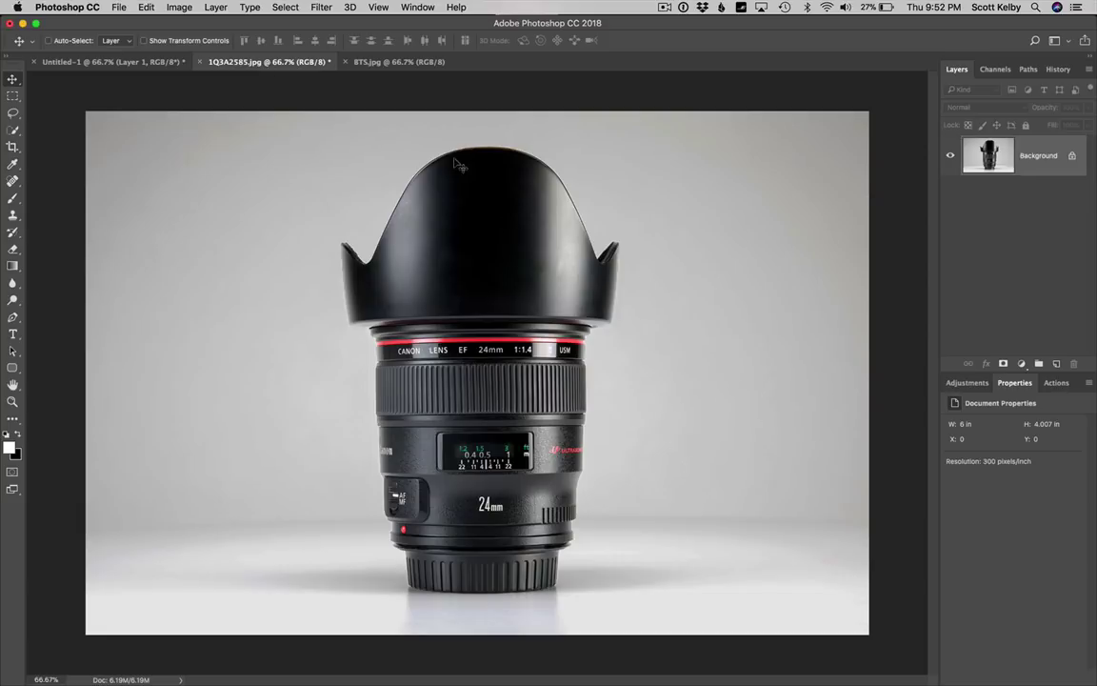
pyautogui.click(407, 63)
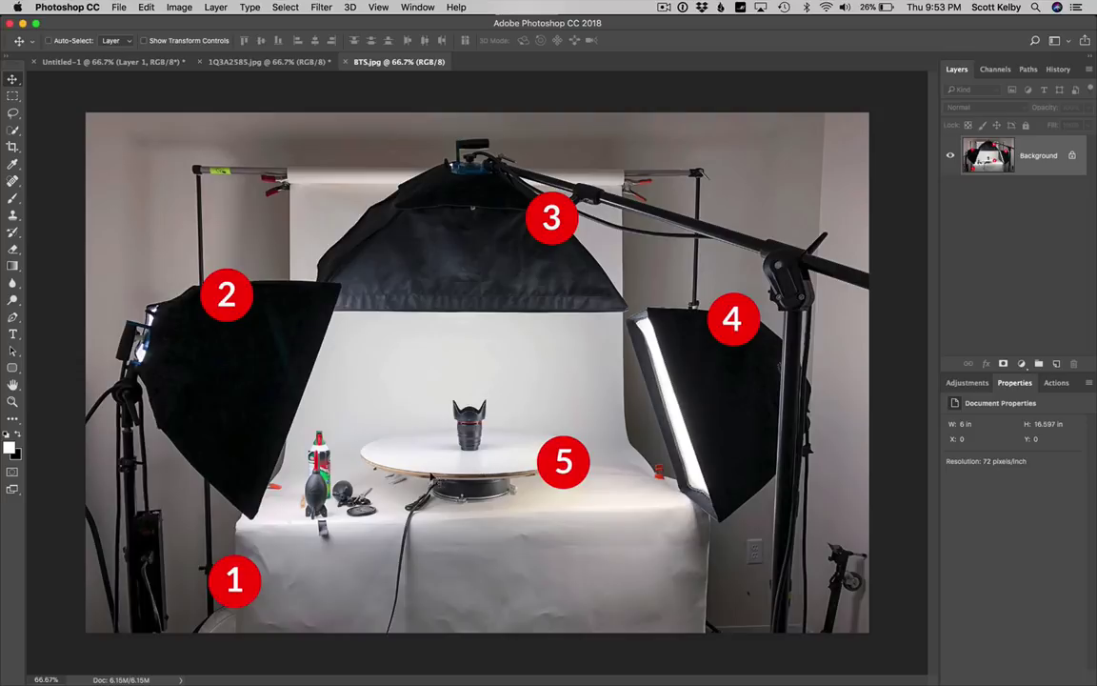
# In 1Q3A2585.jpg, paint a Quick Selection over the lens body and both sides of the barrel
pyautogui.click(309, 66)
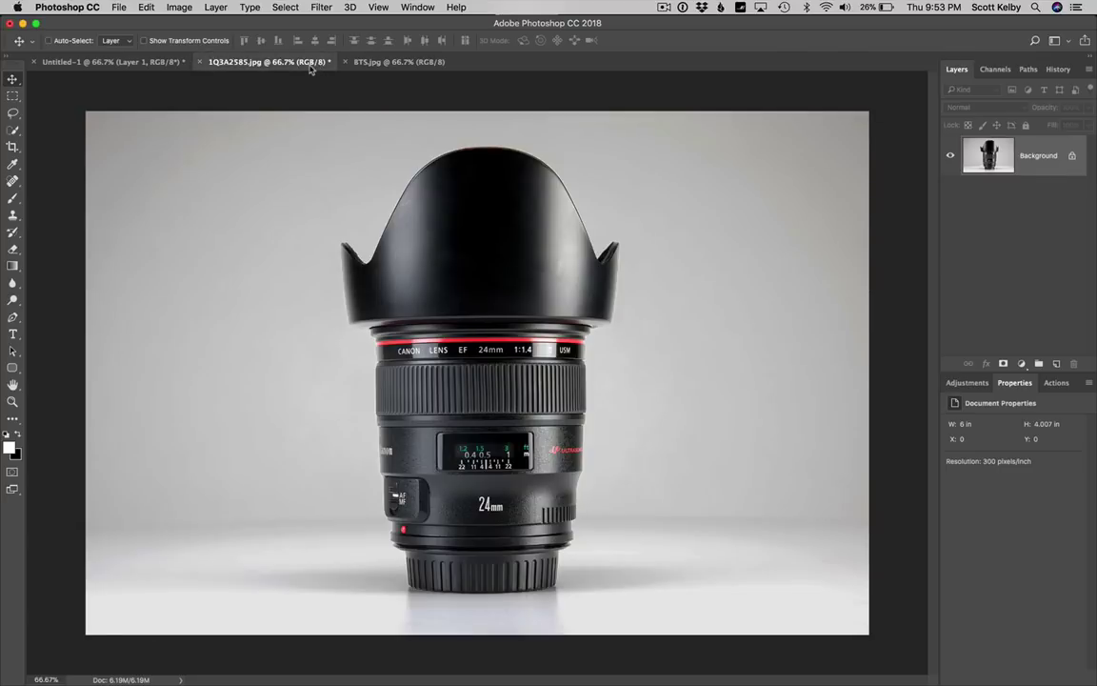
pyautogui.click(13, 130)
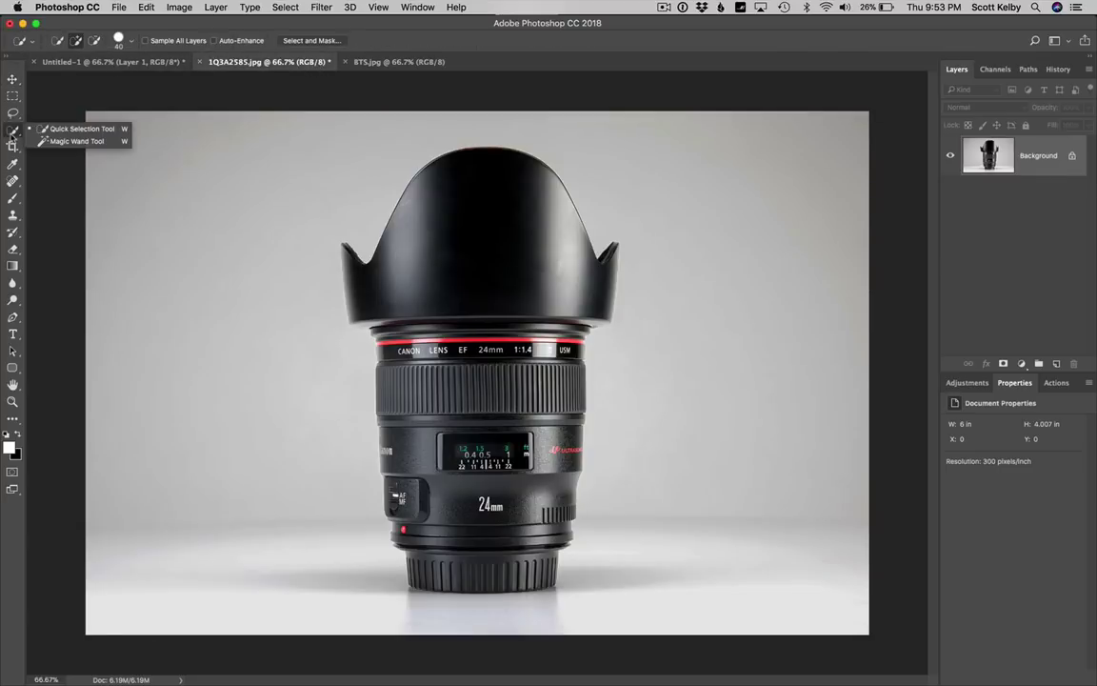
pyautogui.click(76, 129)
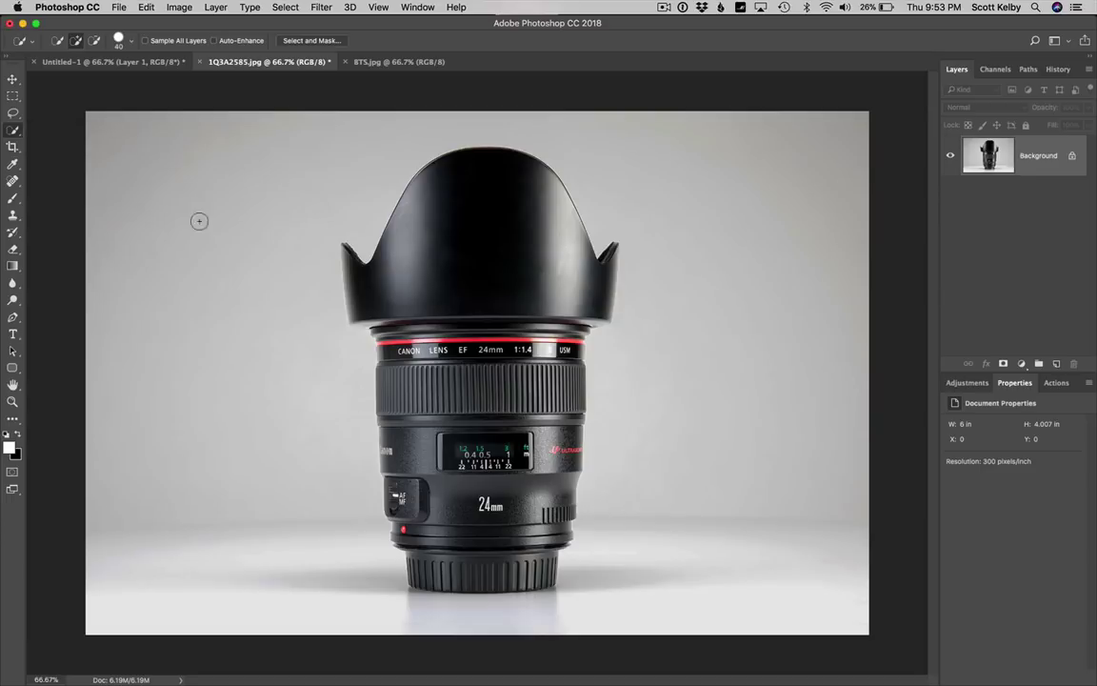
pyautogui.moveTo(382, 460)
pyautogui.mouseDown()
pyautogui.moveTo(382, 512)
pyautogui.moveTo(366, 465)
pyautogui.mouseUp()
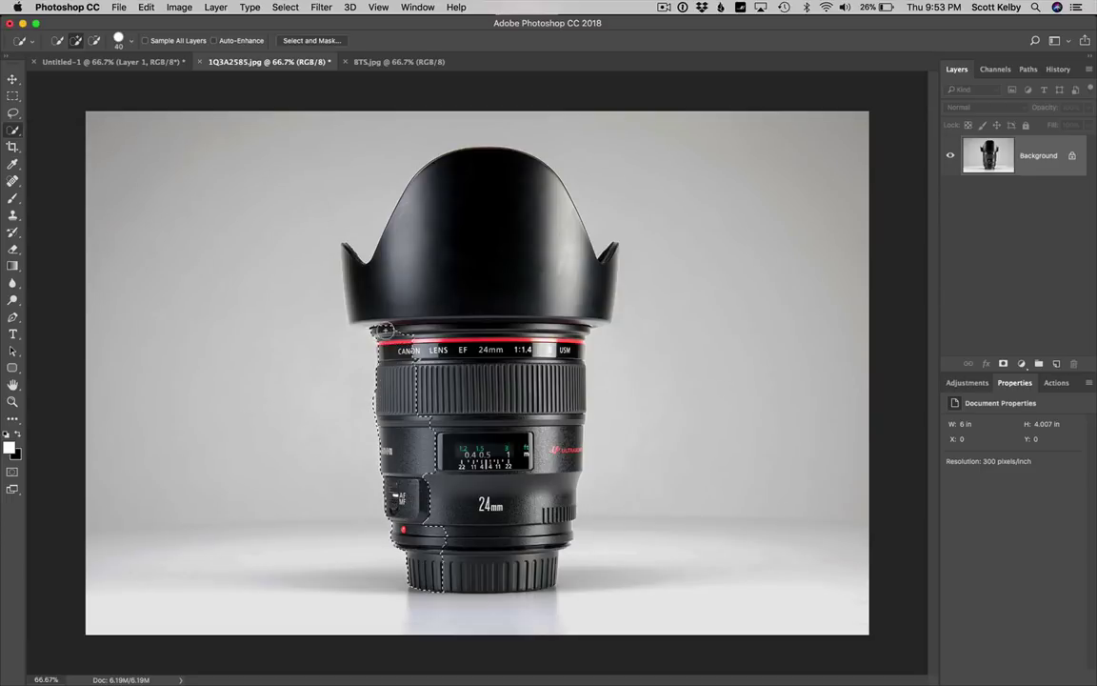
pyautogui.moveTo(373, 343)
pyautogui.mouseDown()
pyautogui.moveTo(377, 315)
pyautogui.moveTo(347, 285)
pyautogui.moveTo(365, 212)
pyautogui.moveTo(399, 235)
pyautogui.mouseUp()
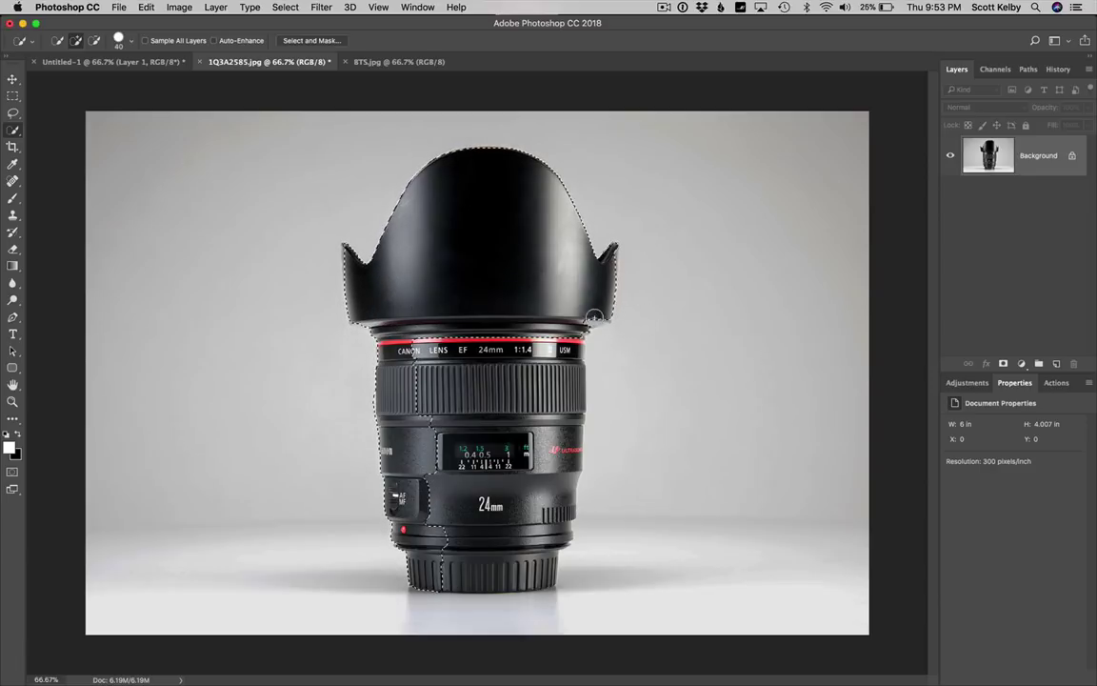
pyautogui.moveTo(514, 366)
pyautogui.mouseDown()
pyautogui.moveTo(505, 388)
pyautogui.moveTo(560, 493)
pyautogui.moveTo(472, 457)
pyautogui.moveTo(438, 381)
pyautogui.moveTo(481, 317)
pyautogui.moveTo(545, 333)
pyautogui.mouseUp()
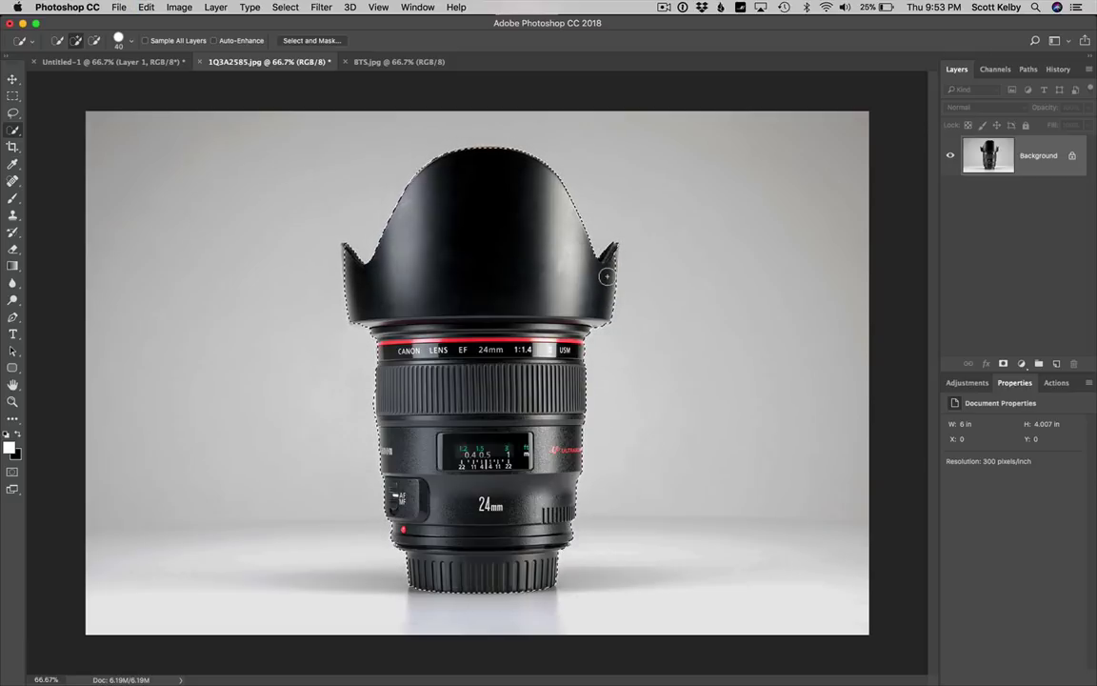
# Shrink the brush to 15, Alt-subtract stray areas, and copy the lens to its own layer
pyautogui.press('[')
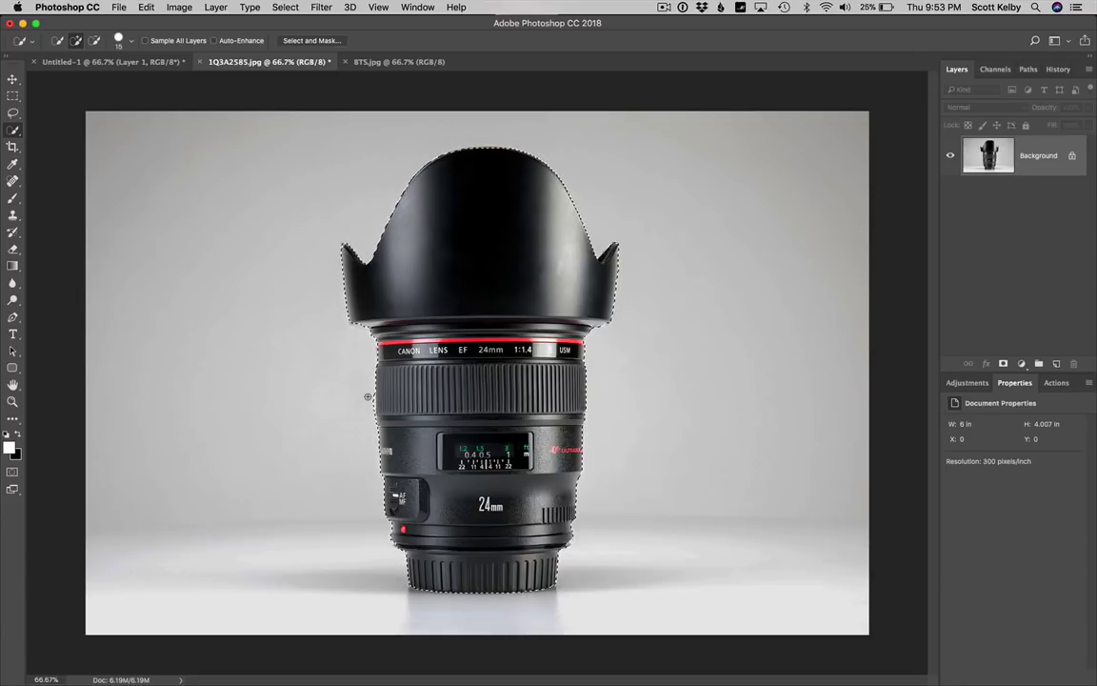
pyautogui.press('alt')
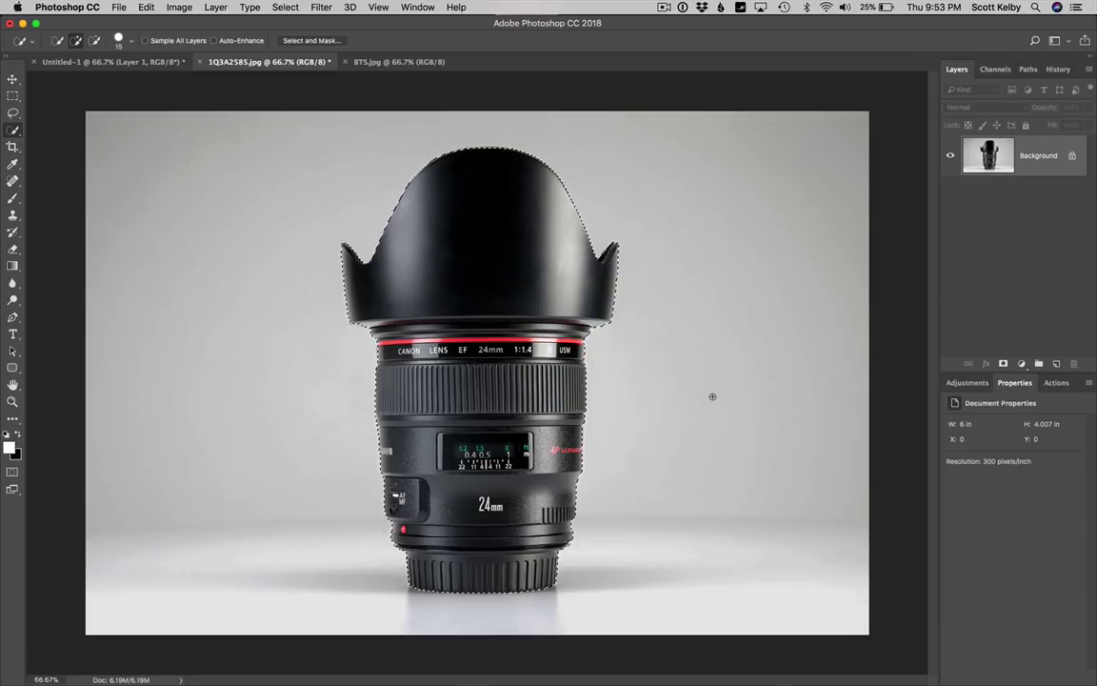
pyautogui.press('super+j')
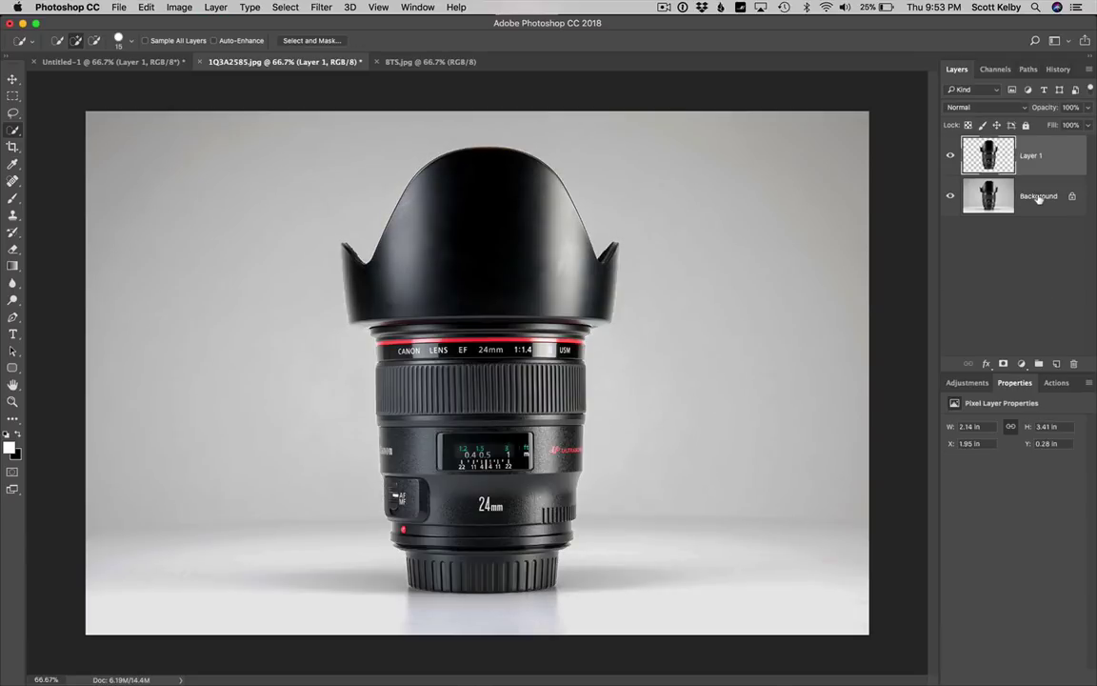
# Check the lens cutout on Layer 1, then add an empty Layer 2 just above Background
pyautogui.click(950, 196)
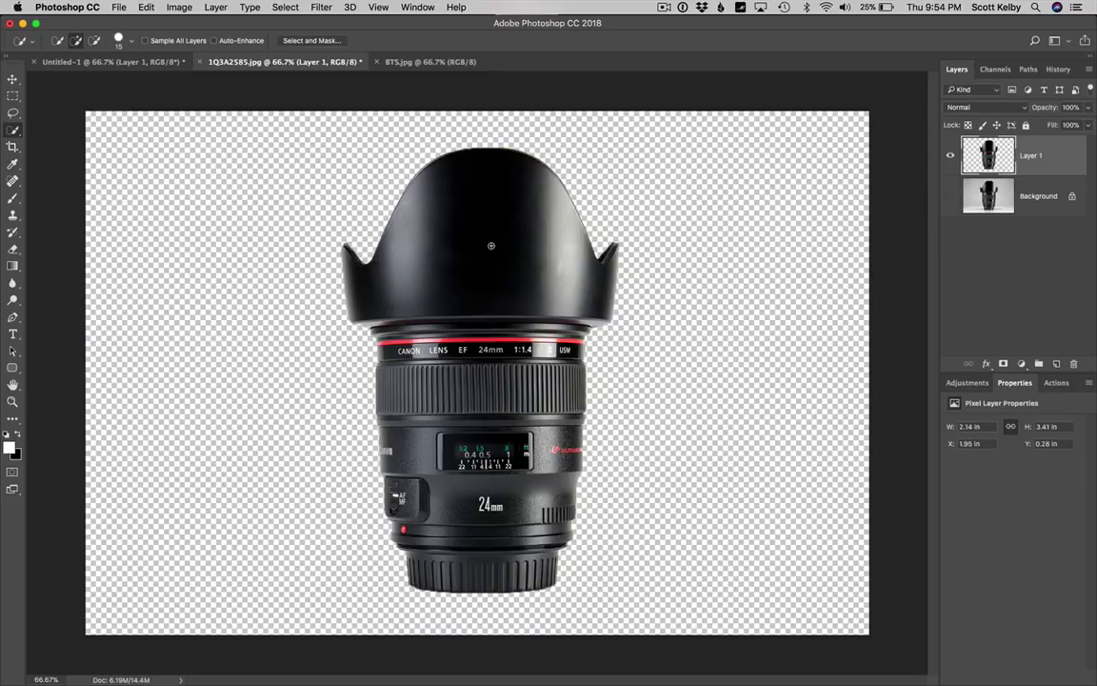
pyautogui.click(951, 196)
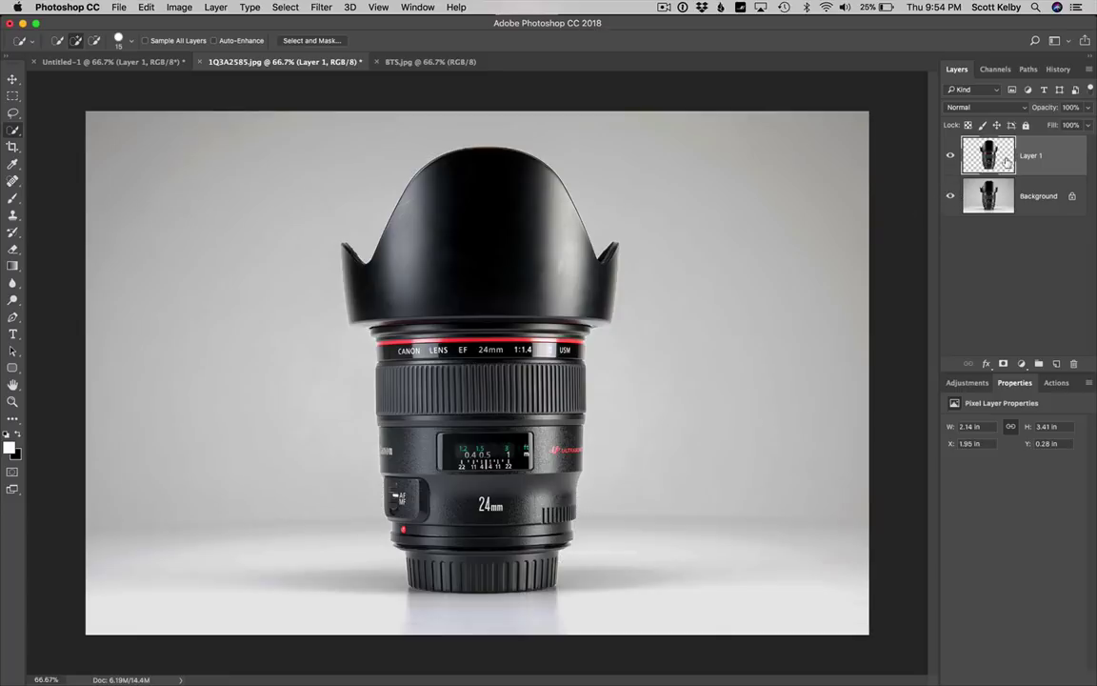
pyautogui.click(1022, 196)
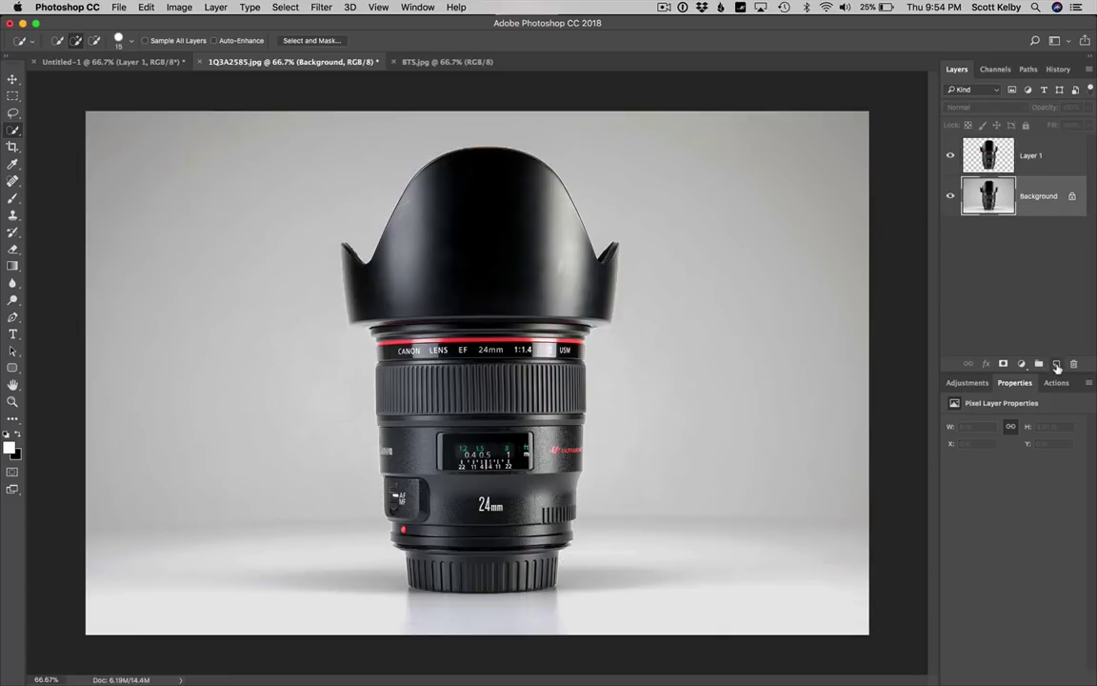
pyautogui.click(1056, 364)
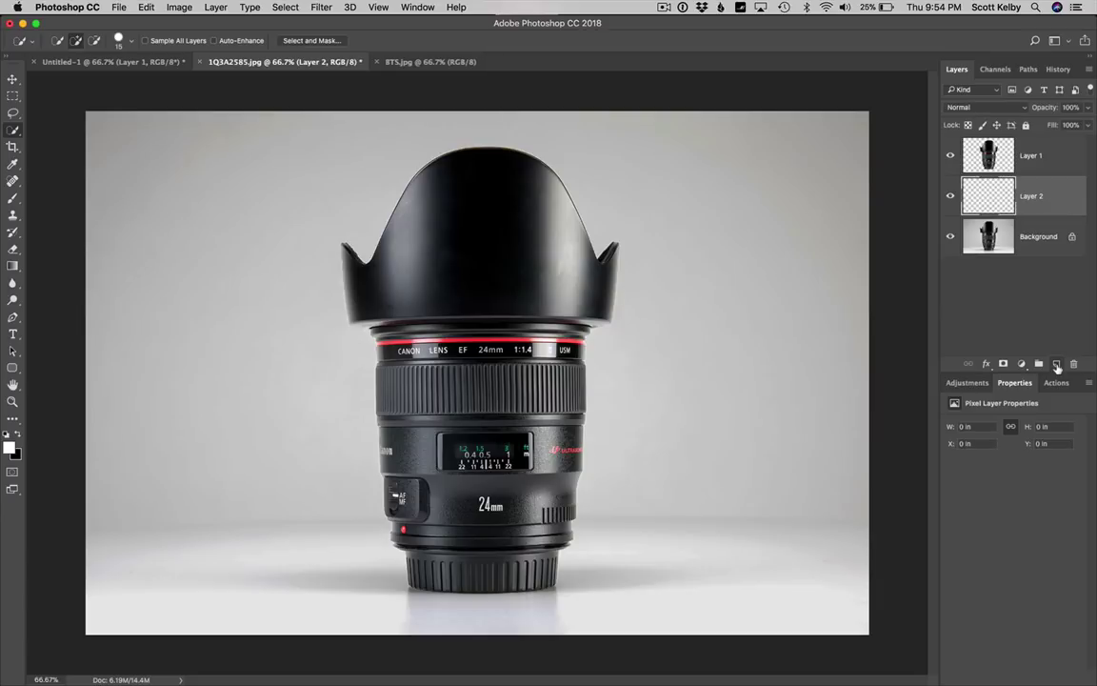
pyautogui.click(12, 95)
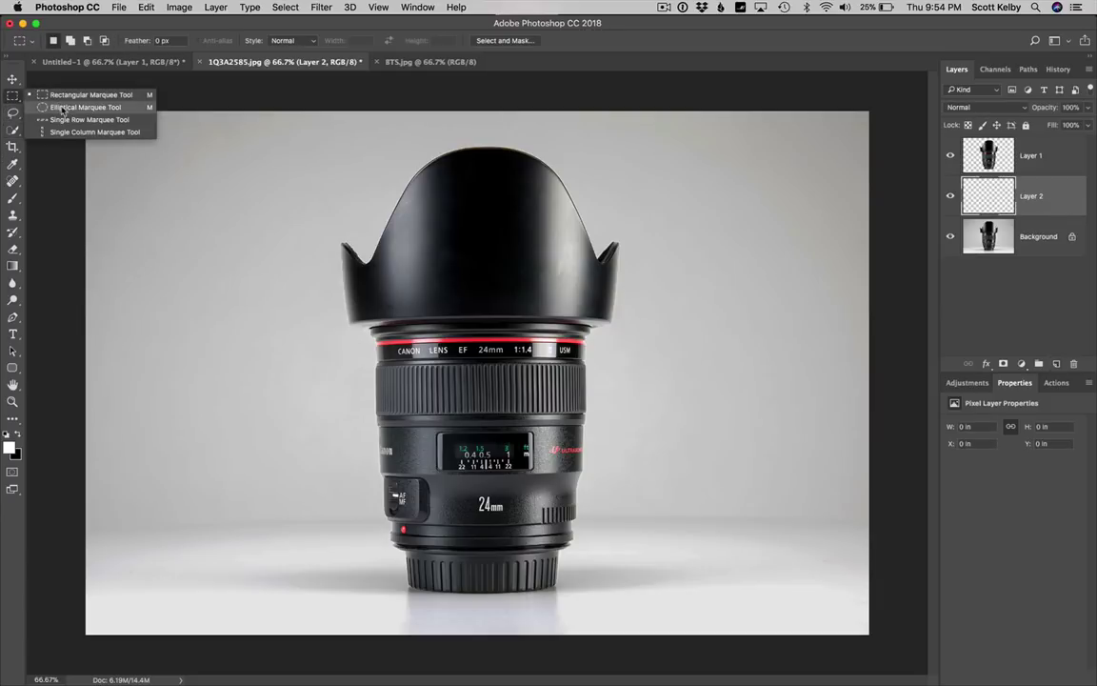
# On Layer 2, draw a large elliptical selection around the lens, fill it white, and deselect
pyautogui.click(112, 108)
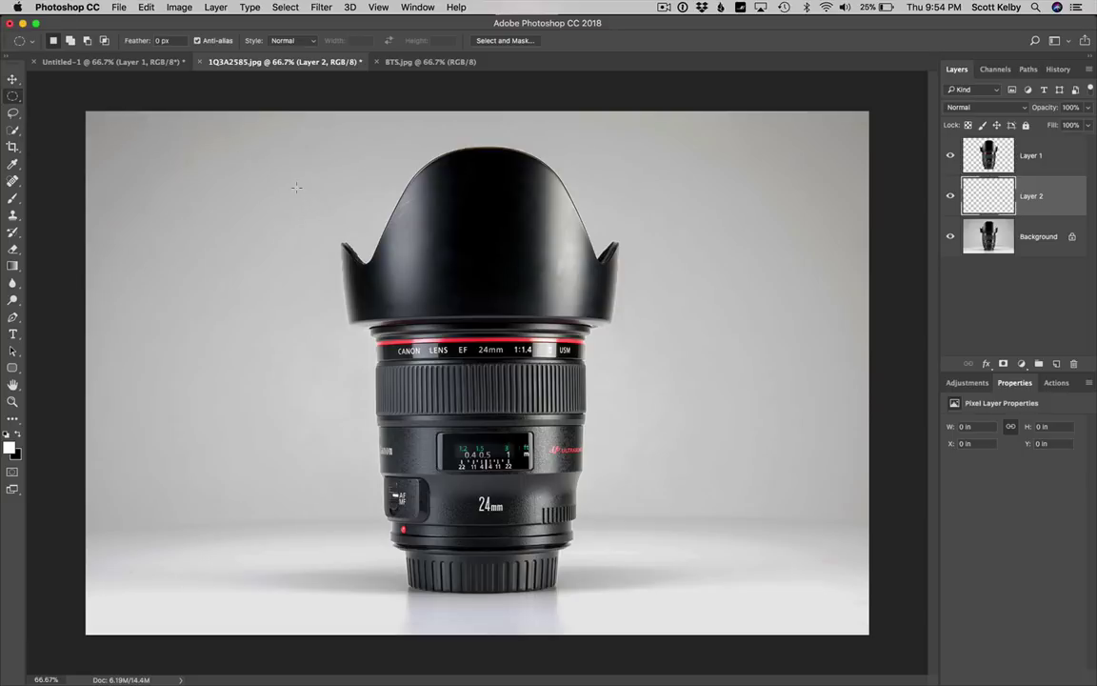
pyautogui.moveTo(296, 187); pyautogui.dragTo(815, 613)
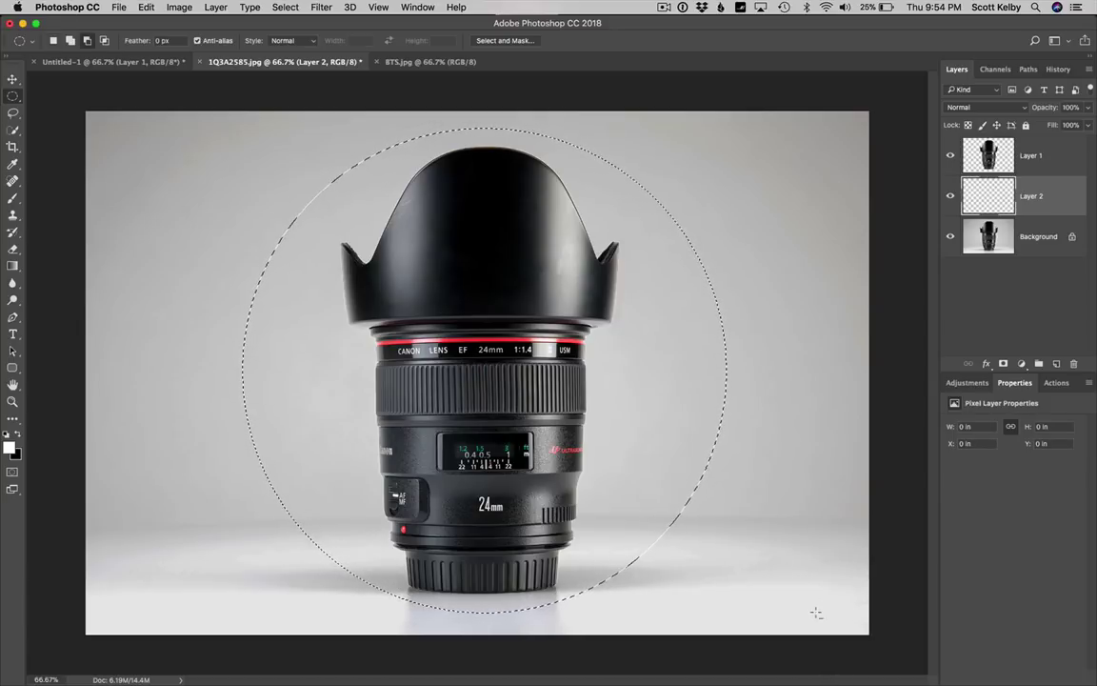
pyautogui.hotkey('alt', 'BackSpace')
pyautogui.press('super+d')
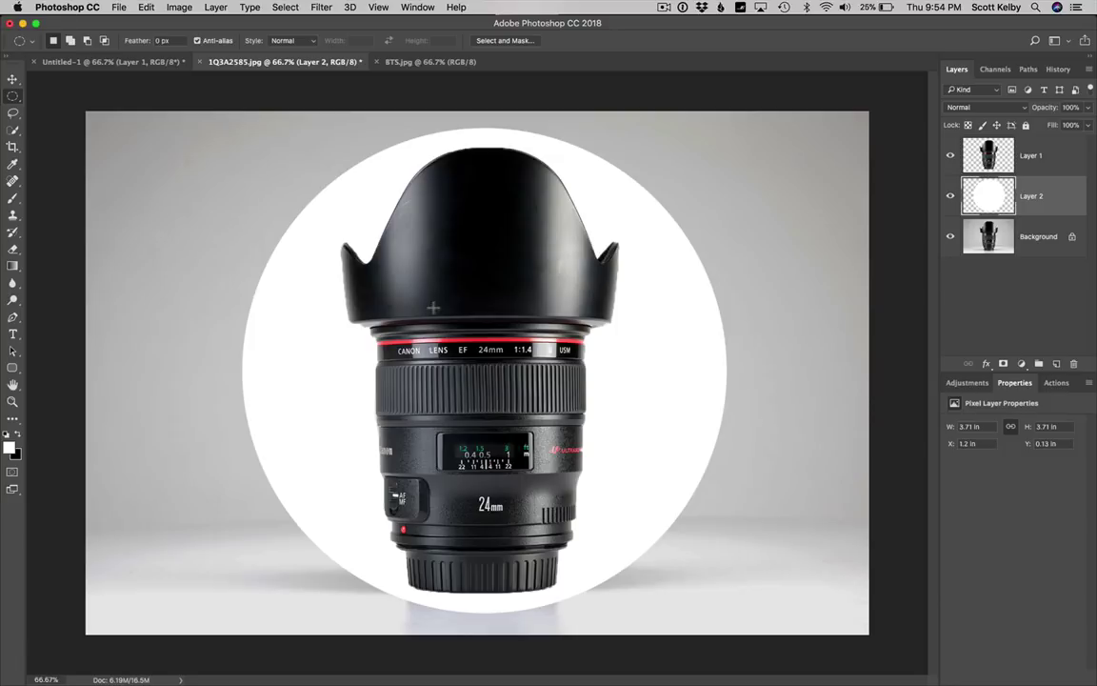
# Blur the white circle with a 70.7-pixel Gaussian Blur and merge it into Background
pyautogui.click(322, 7)
pyautogui.moveTo(429, 163)
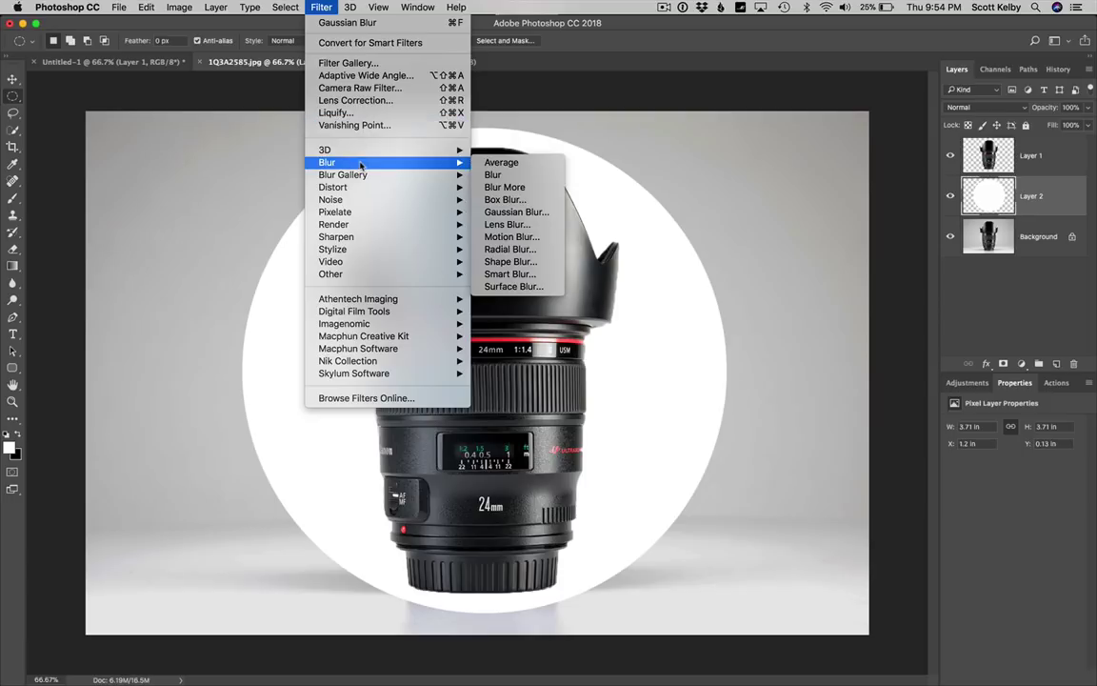
pyautogui.click(548, 214)
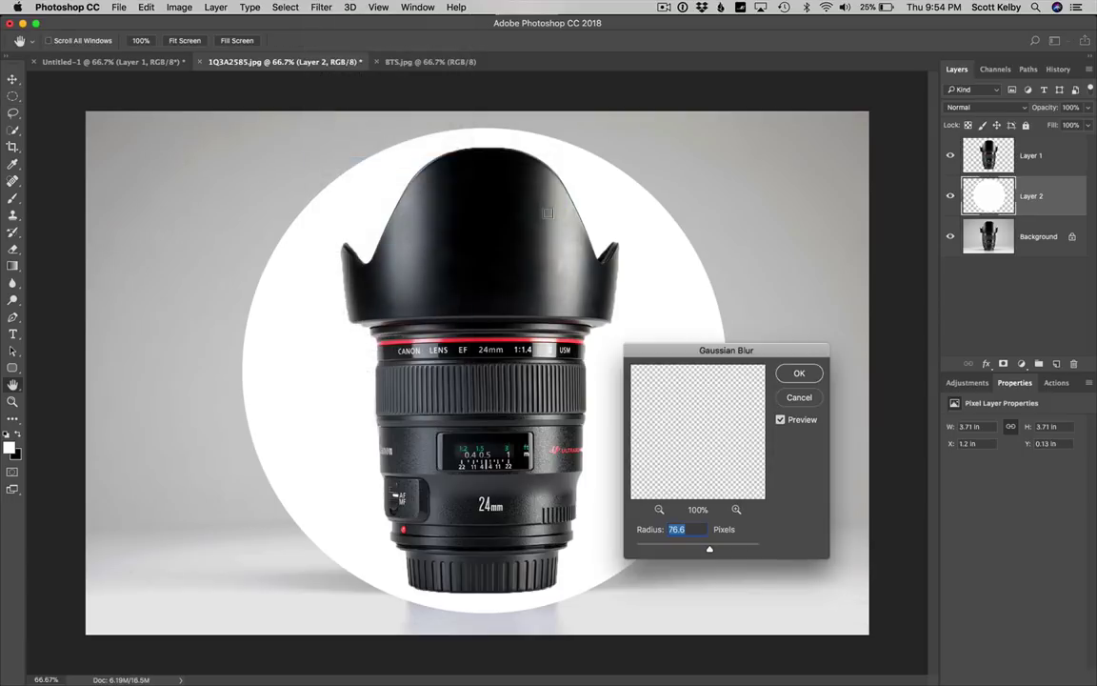
pyautogui.moveTo(712, 549)
pyautogui.mouseDown()
pyautogui.moveTo(657, 549)
pyautogui.moveTo(707, 549)
pyautogui.mouseUp()
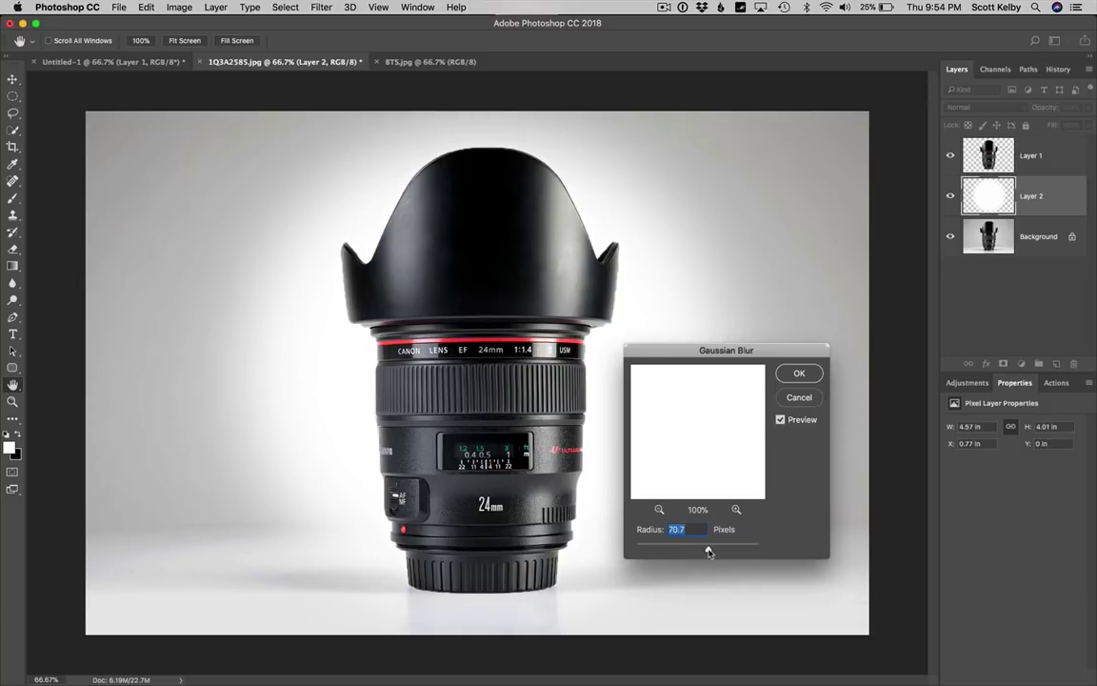
pyautogui.click(800, 373)
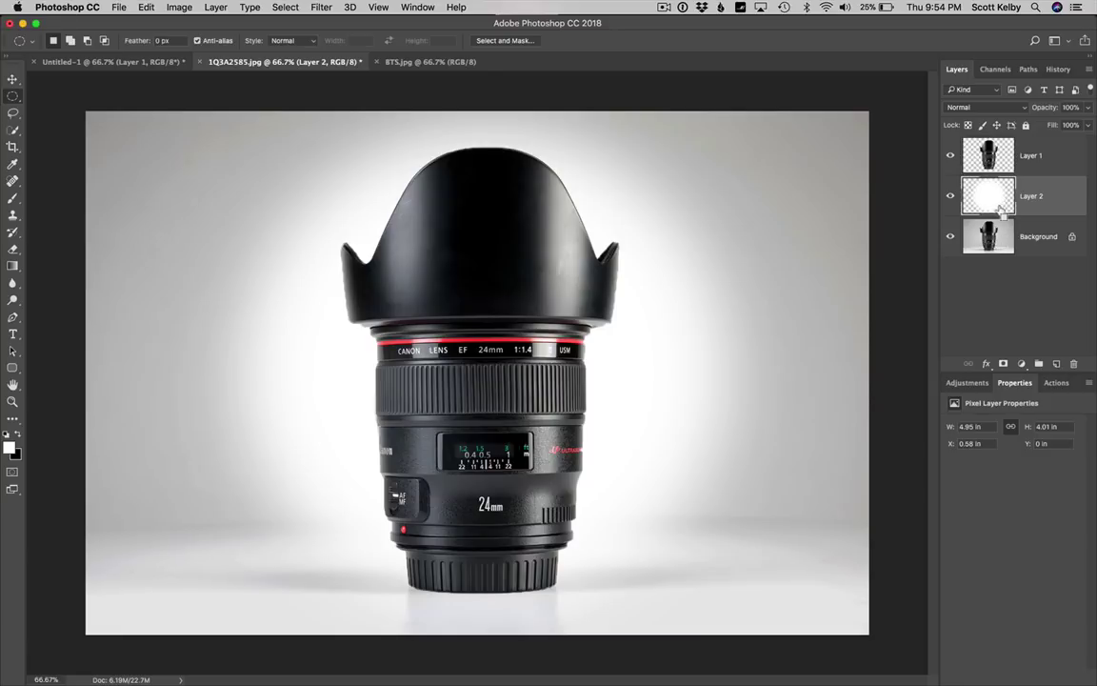
pyautogui.press('super+e')
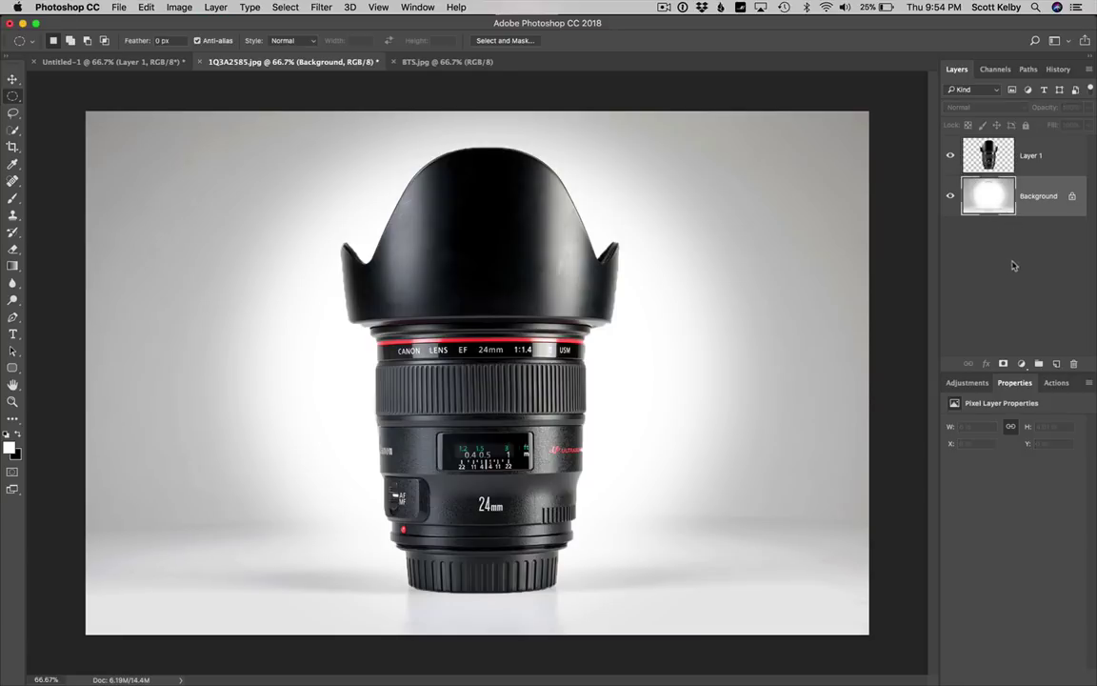
# Rectangle-select the top half of the glowing backdrop and copy it to Layer 2, checking layer visibility
pyautogui.click(951, 156)
pyautogui.click(952, 156)
pyautogui.moveTo(13, 96); pyautogui.dragTo(875, 390)
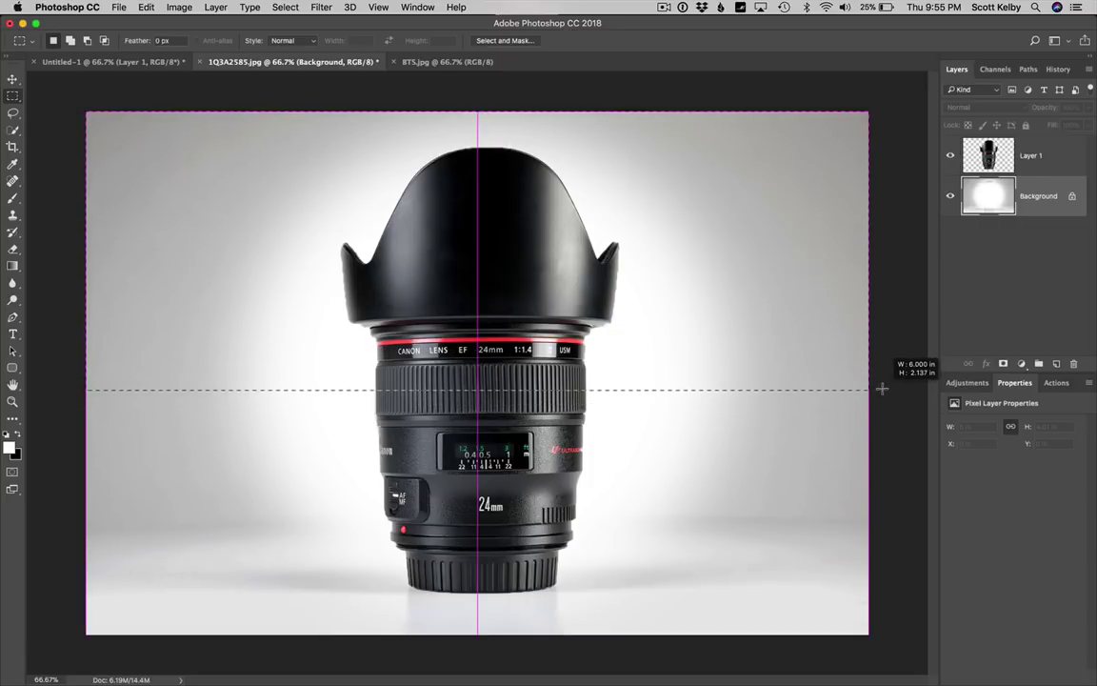
pyautogui.moveTo(882, 388); pyautogui.dragTo(881, 385)
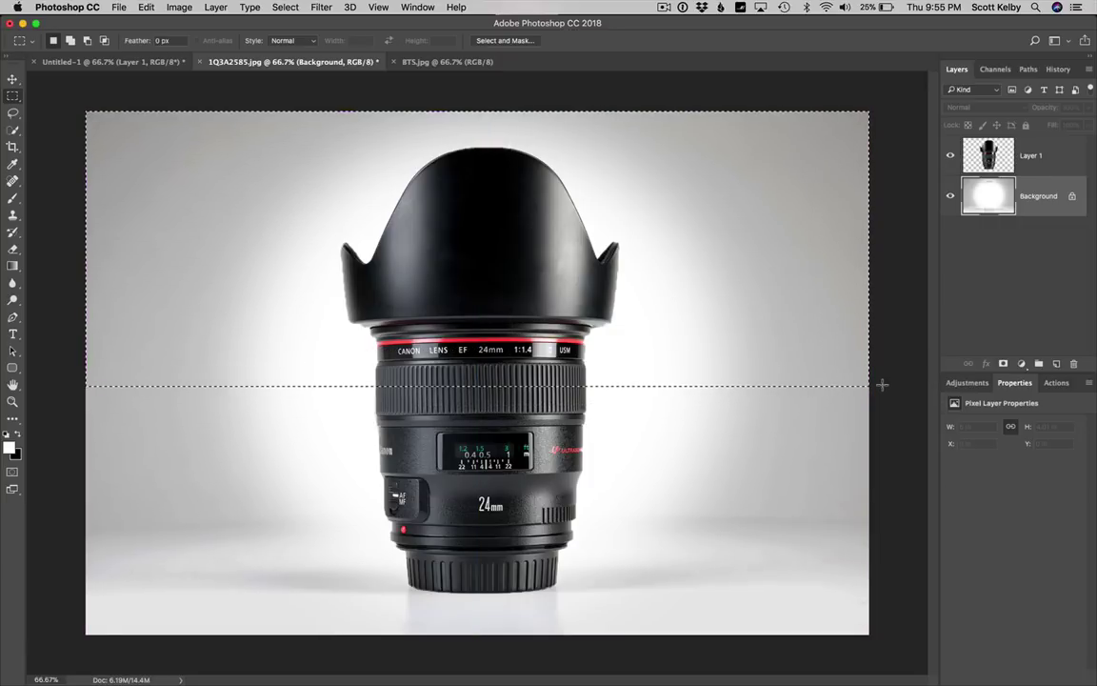
pyautogui.click(951, 155)
pyautogui.click(950, 155)
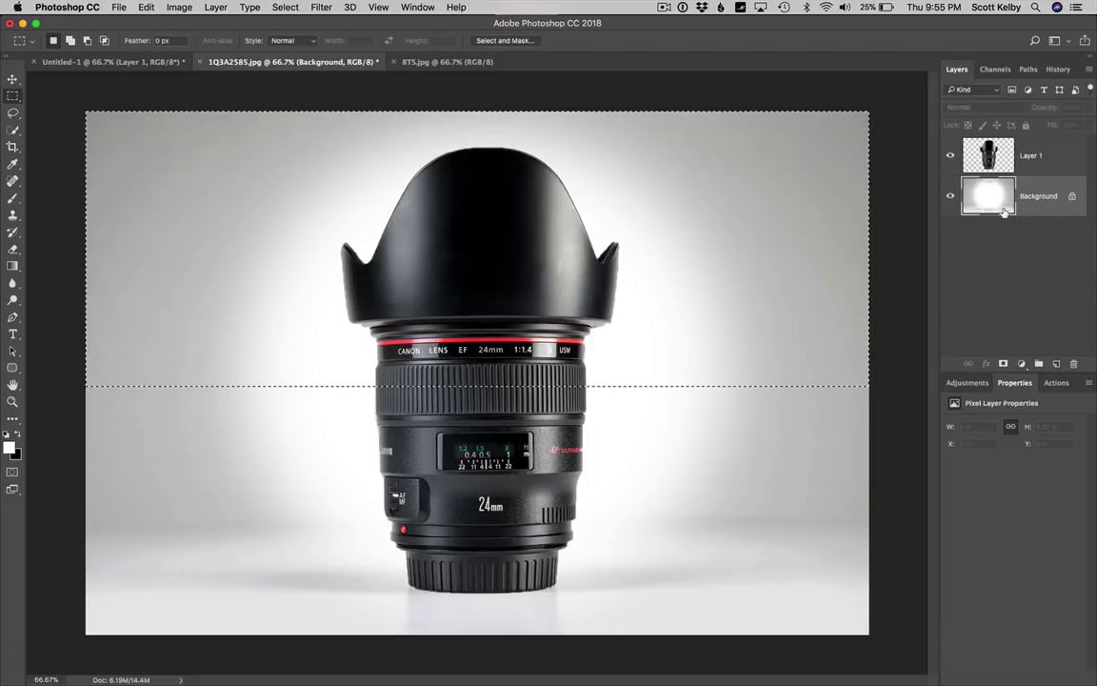
pyautogui.press('super+j')
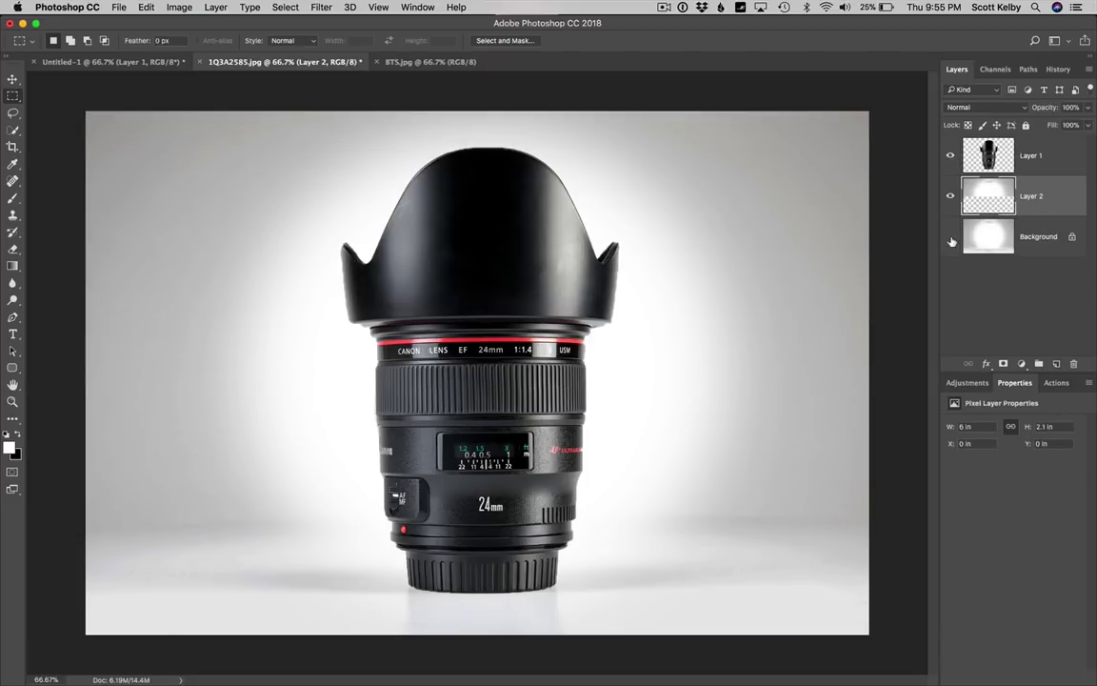
pyautogui.click(950, 238)
pyautogui.click(952, 158)
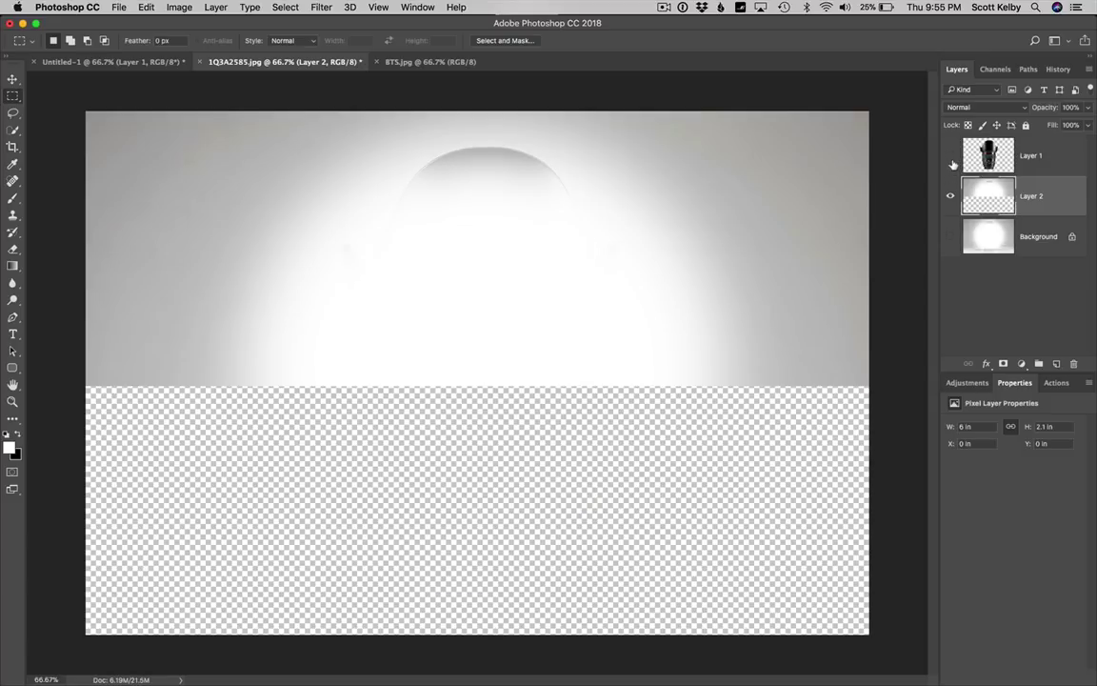
pyautogui.click(950, 236)
pyautogui.click(950, 155)
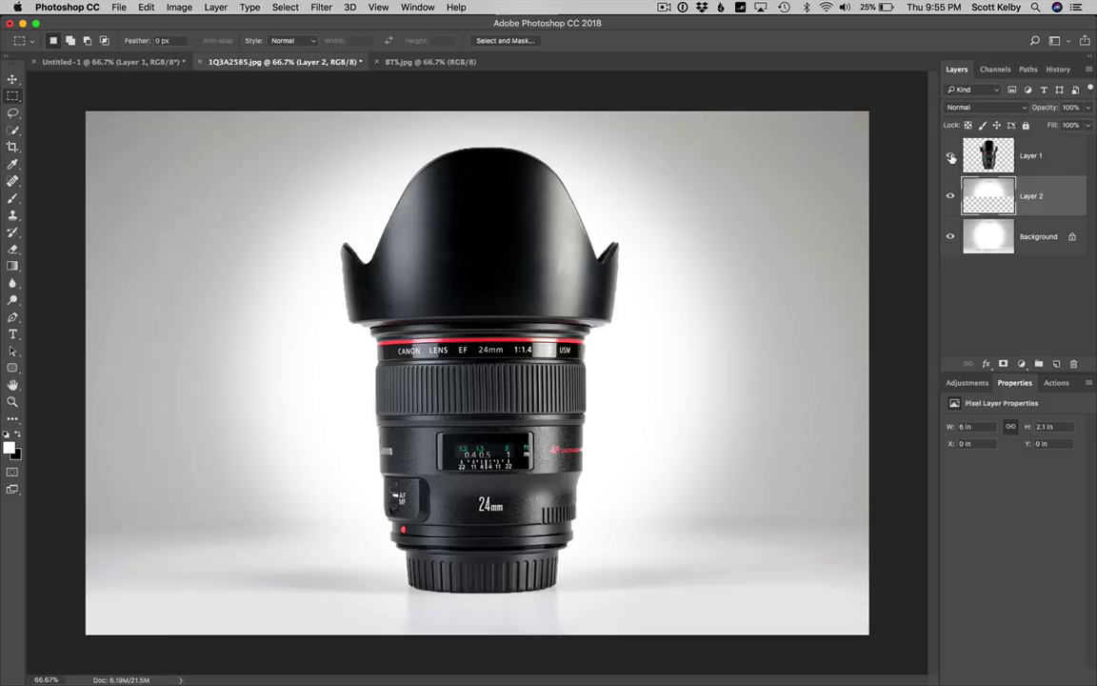
# Move the copied backdrop down to the lens base to form a floor line, then merge into Background
pyautogui.press('v')
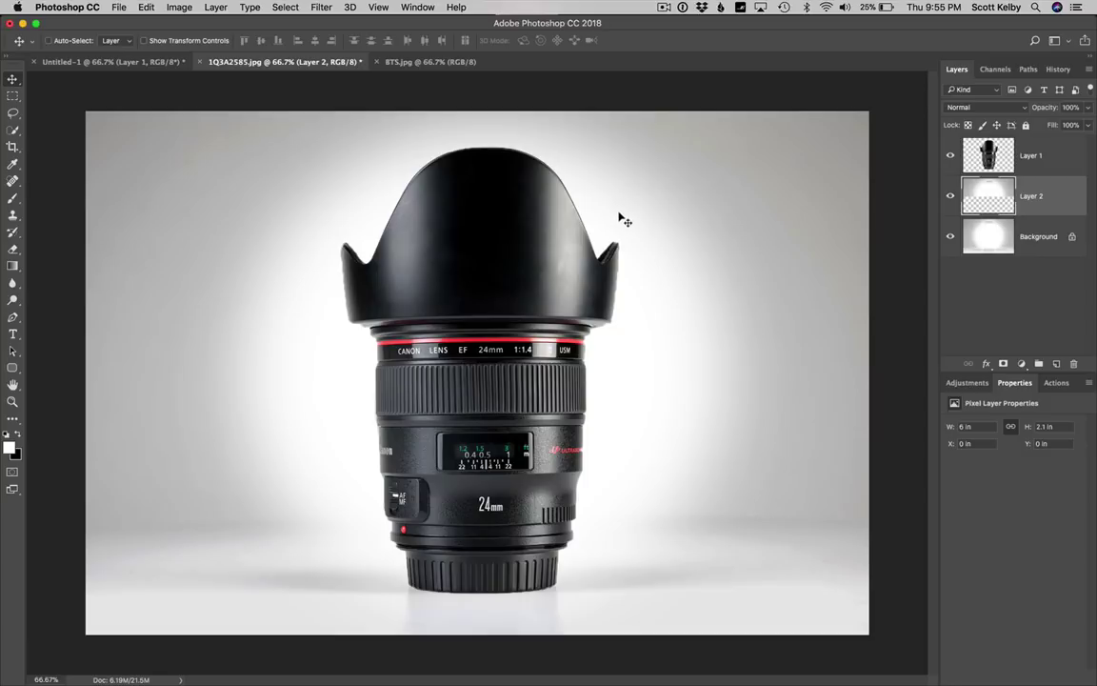
pyautogui.moveTo(625, 210); pyautogui.dragTo(628, 587)
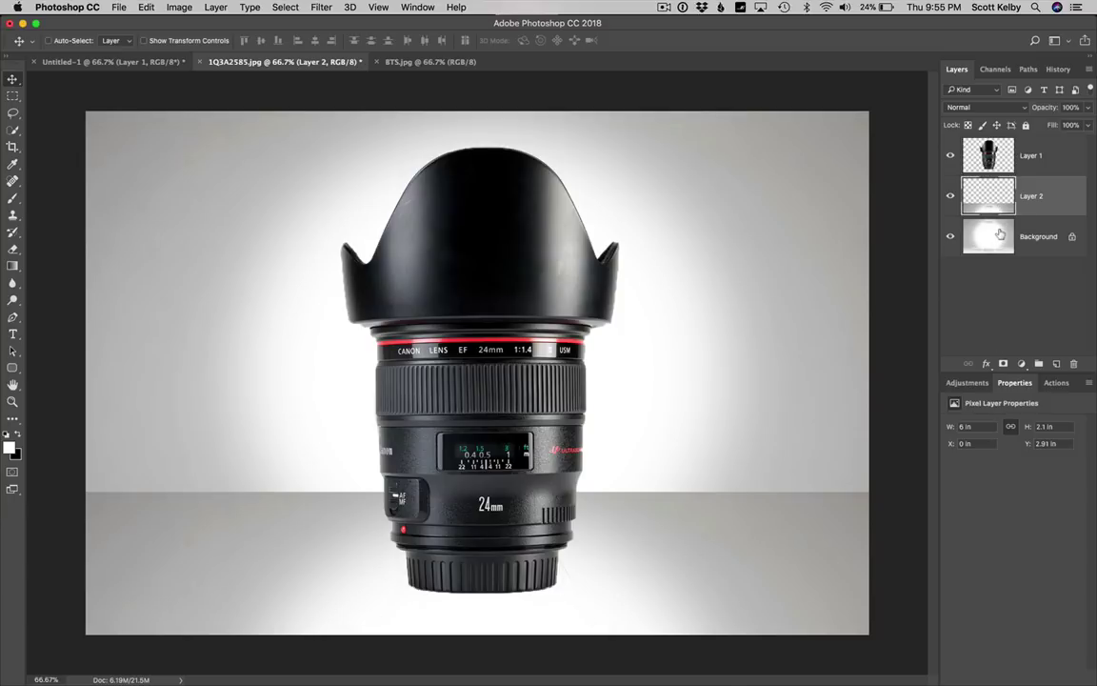
pyautogui.press('super+e')
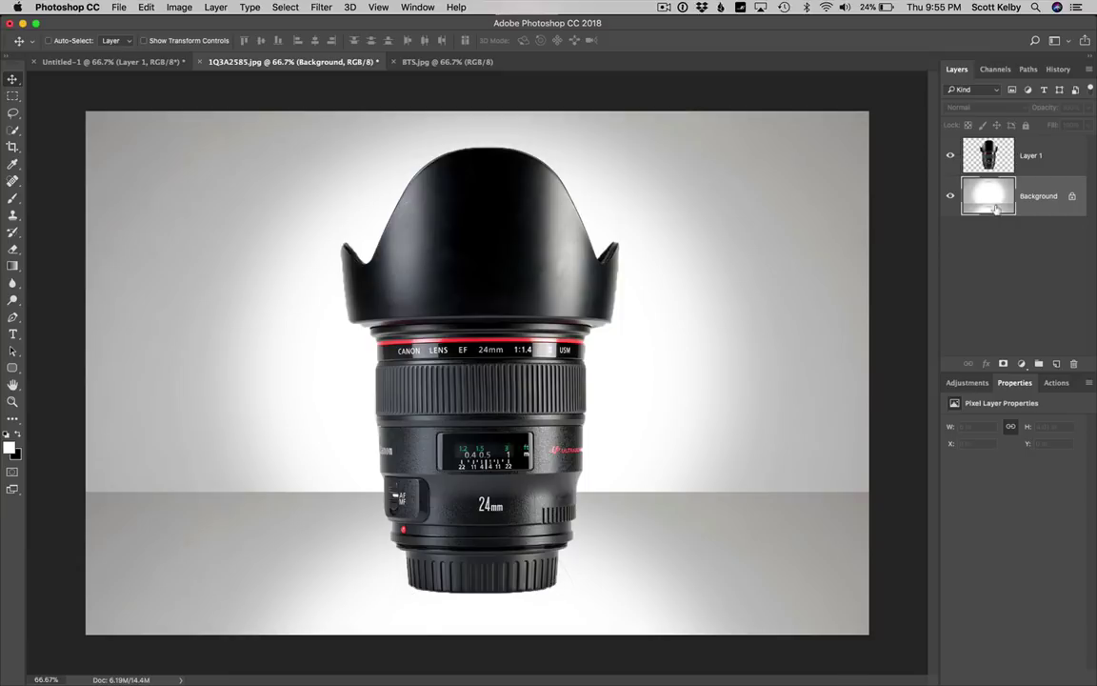
# On a new Layer 2, History Brush the original floor back on both sides beneath the lens base
pyautogui.click(1056, 364)
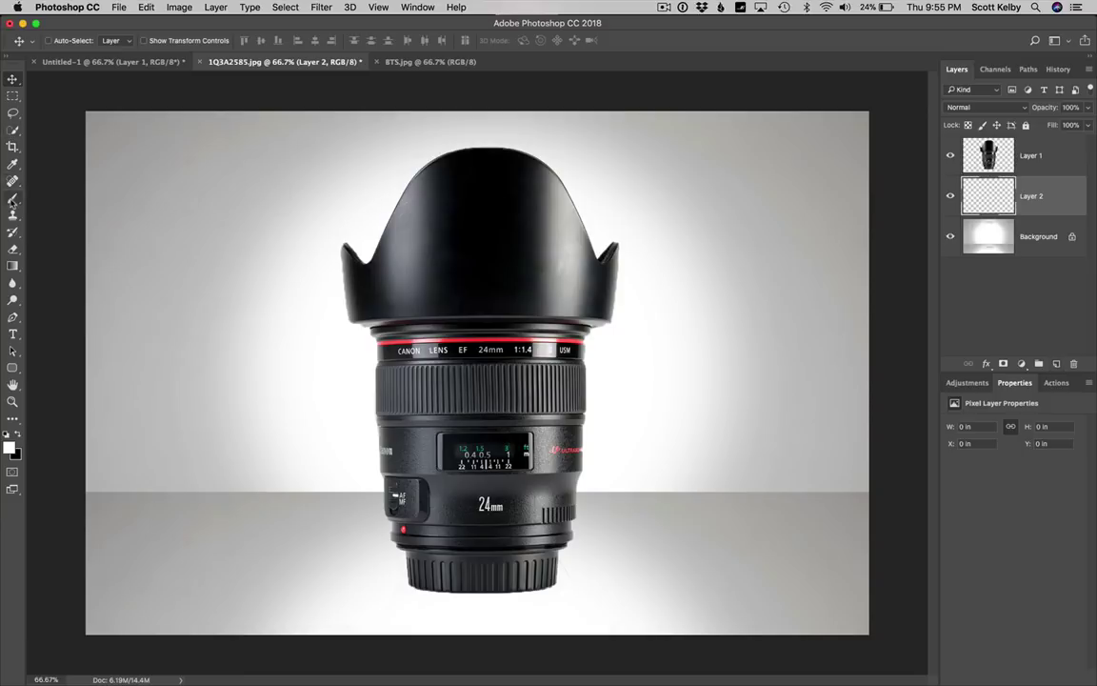
pyautogui.click(12, 231)
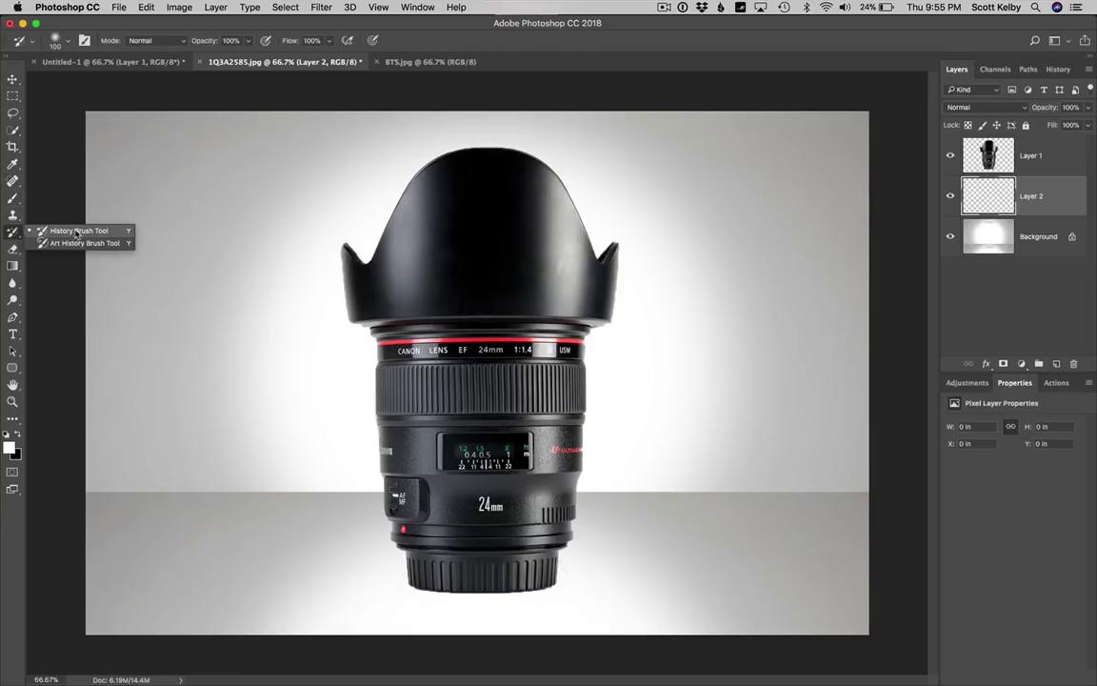
pyautogui.click(76, 231)
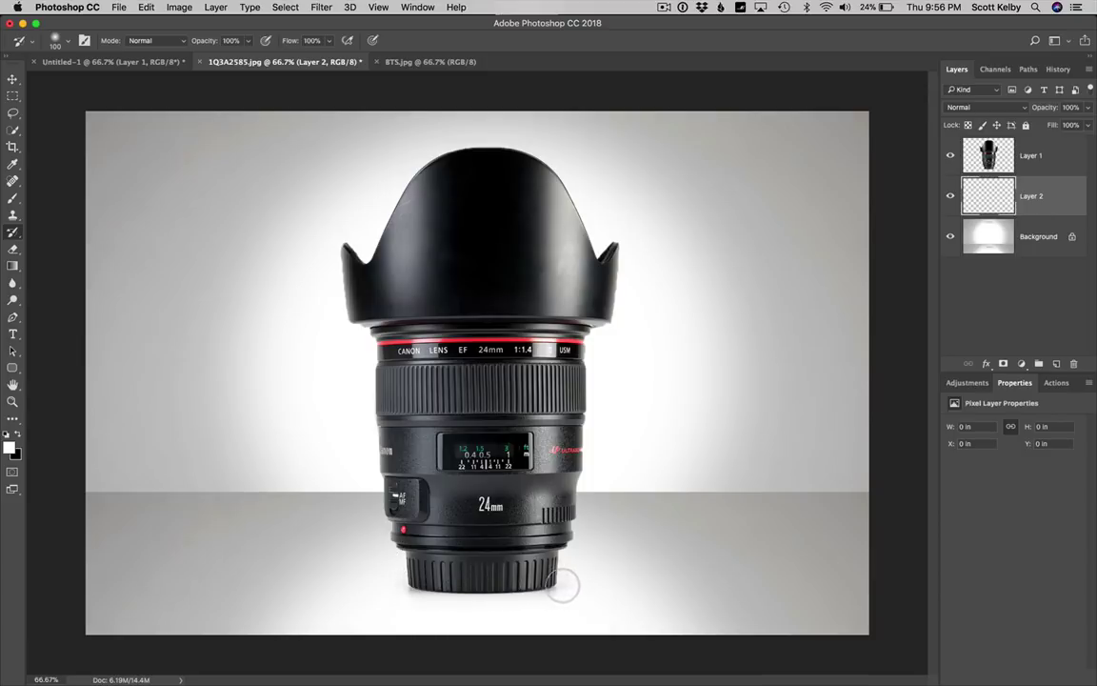
pyautogui.moveTo(376, 582); pyautogui.dragTo(363, 578)
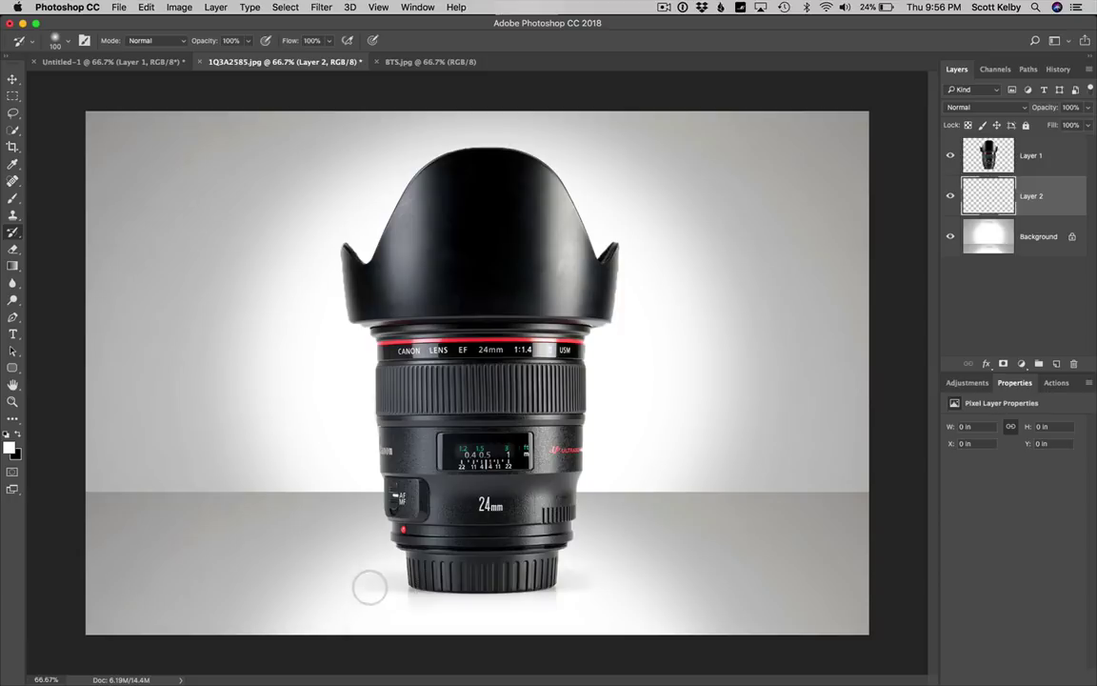
pyautogui.moveTo(626, 583); pyautogui.dragTo(433, 581)
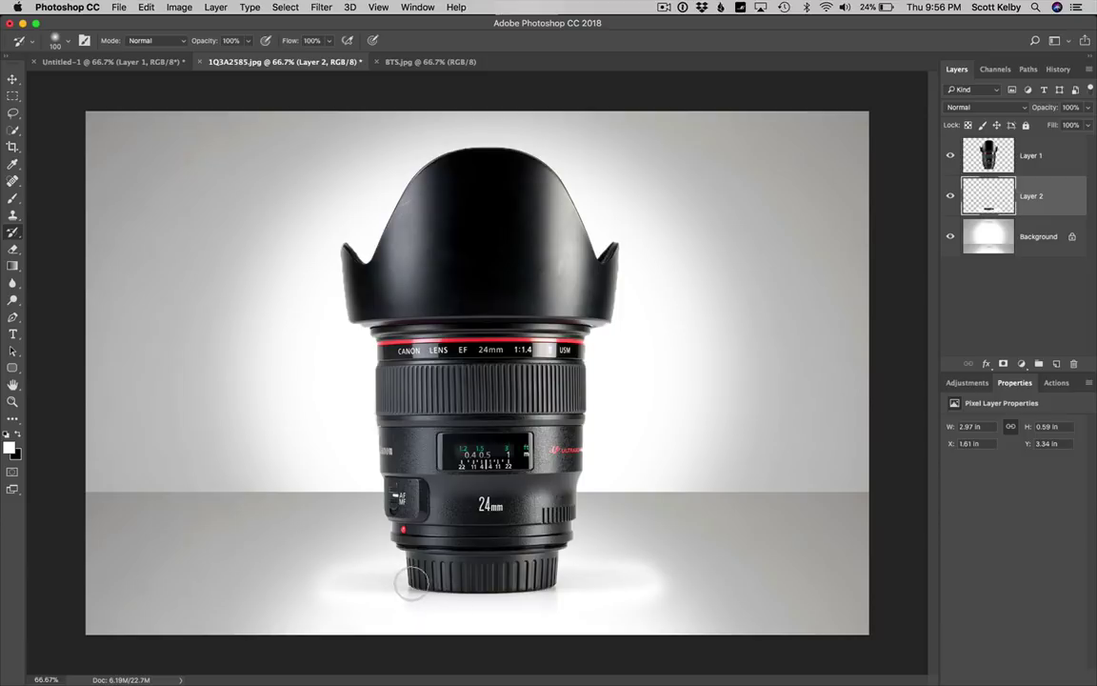
pyautogui.moveTo(327, 586)
pyautogui.mouseDown()
pyautogui.moveTo(643, 578)
pyautogui.moveTo(340, 578)
pyautogui.mouseUp()
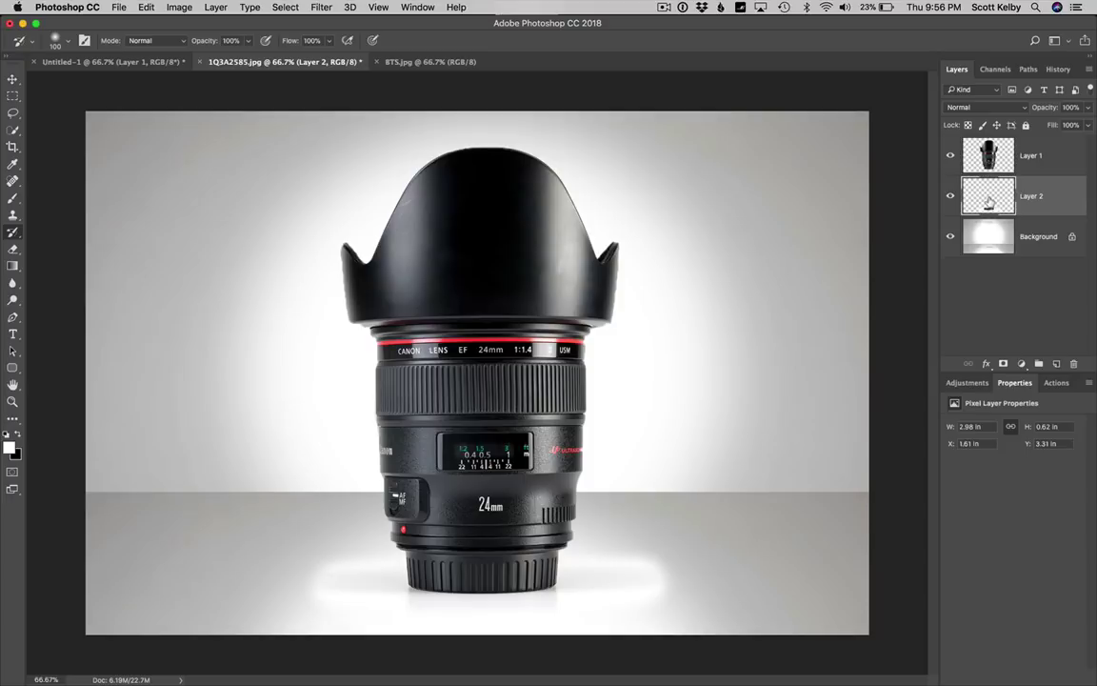
# Set the restored floor layer to Darken, merge it into Background, and select the lens Layer 1
pyautogui.click(990, 108)
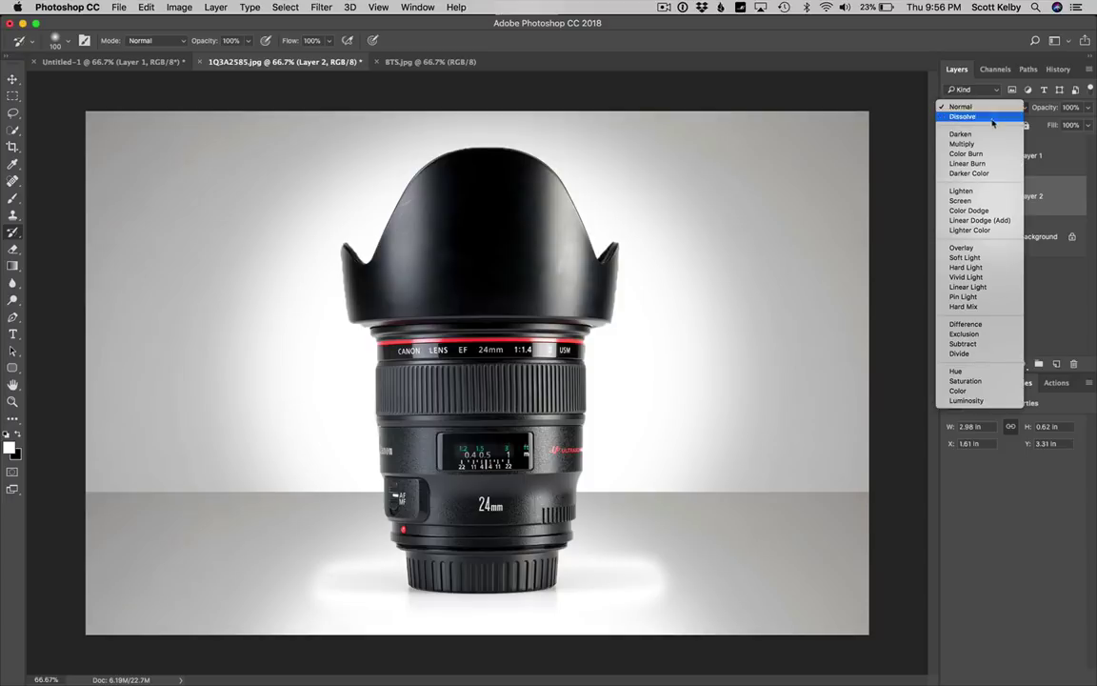
pyautogui.click(996, 136)
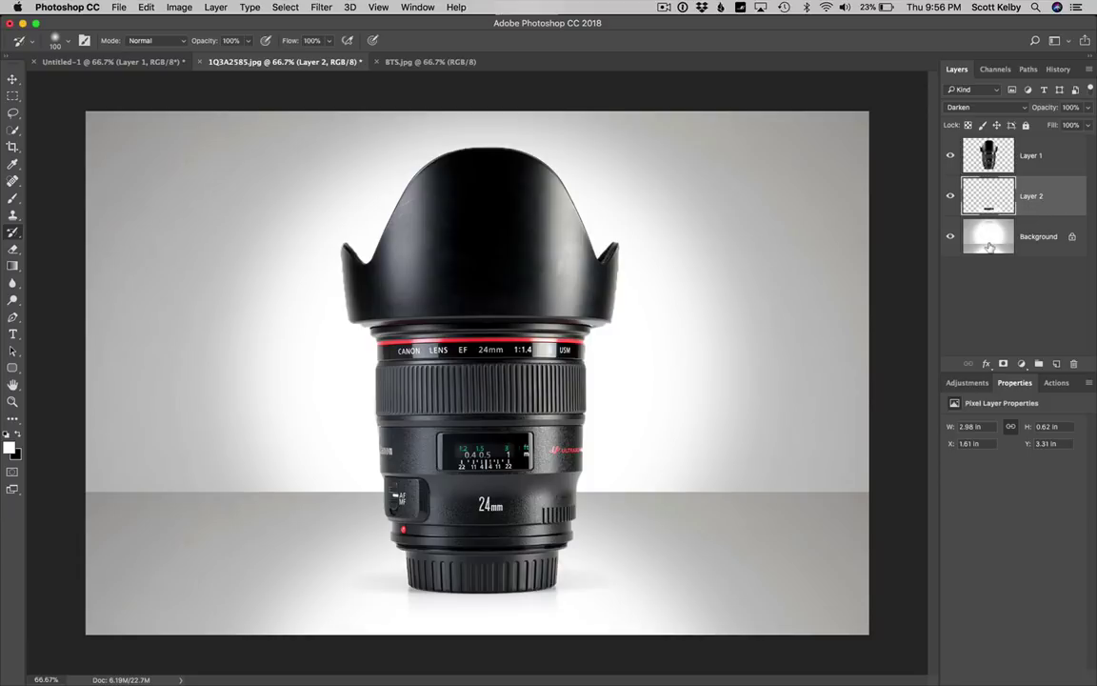
pyautogui.press('super+e')
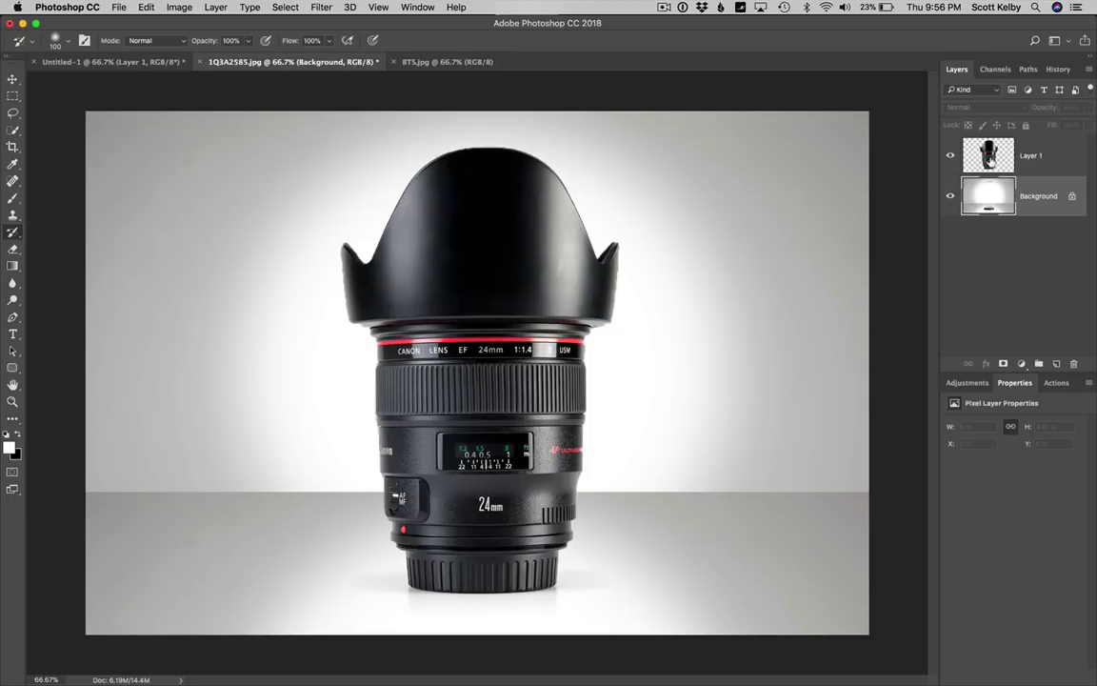
pyautogui.click(987, 156)
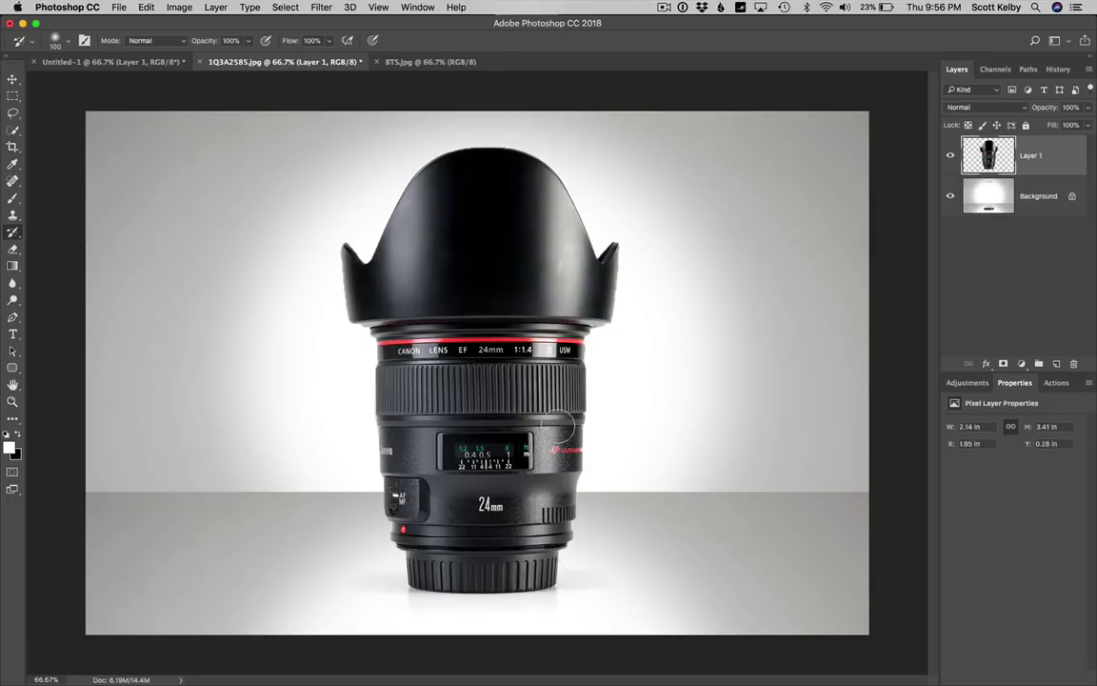
# Duplicate the lens layer and flip the copy vertically
pyautogui.click(13, 78)
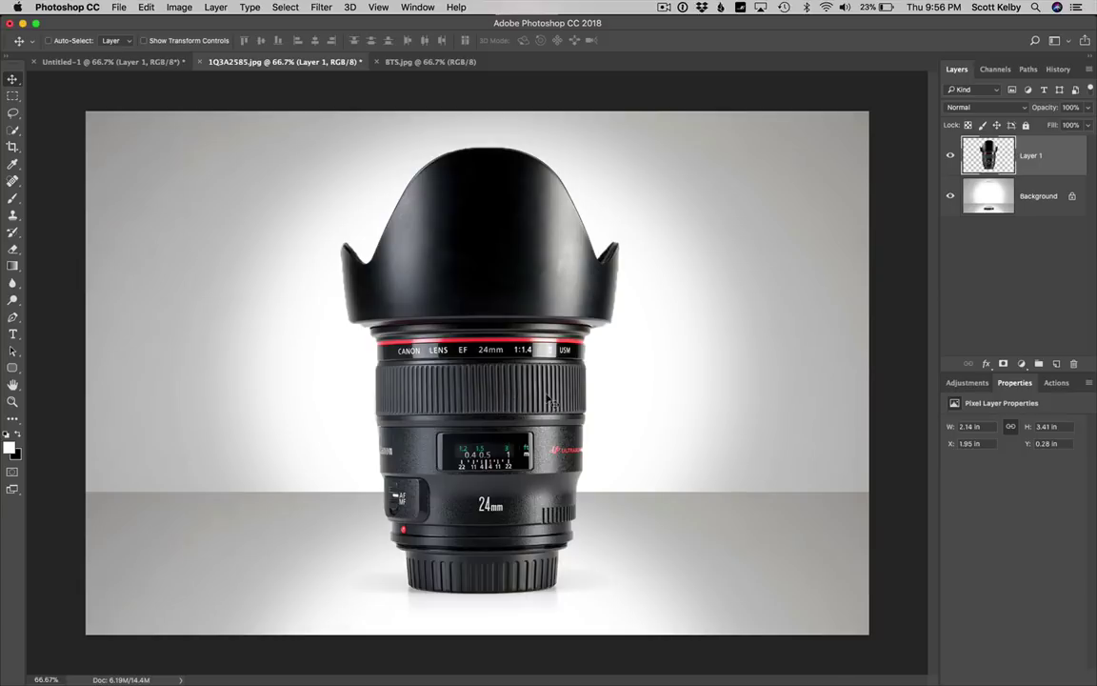
pyautogui.press('j')
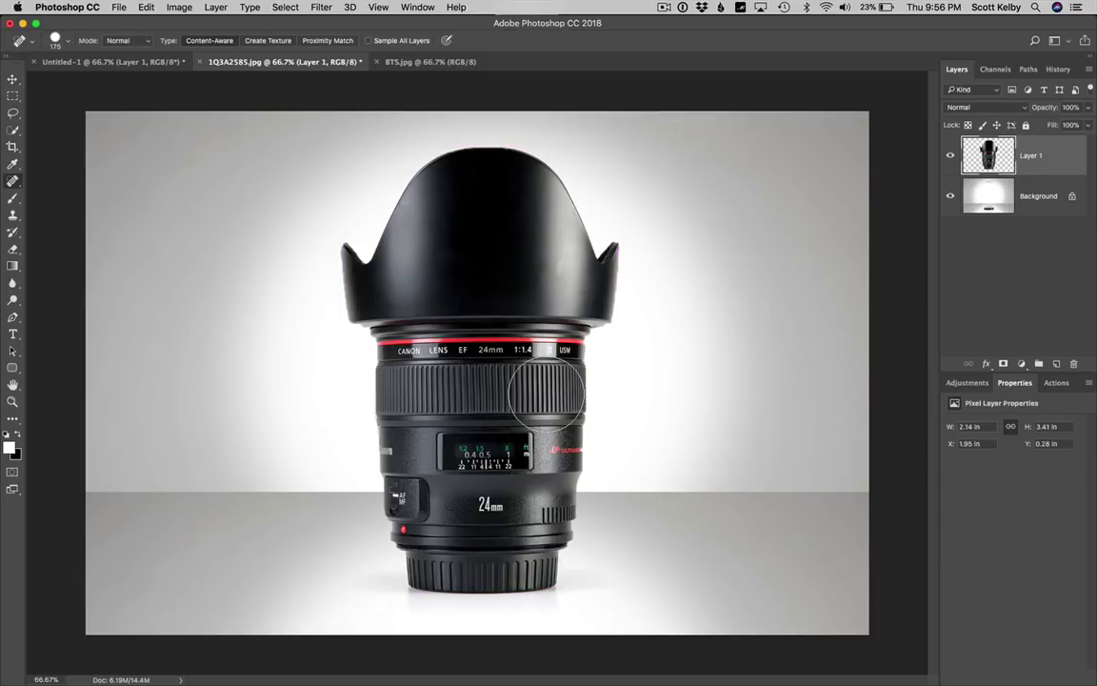
pyautogui.press('v')
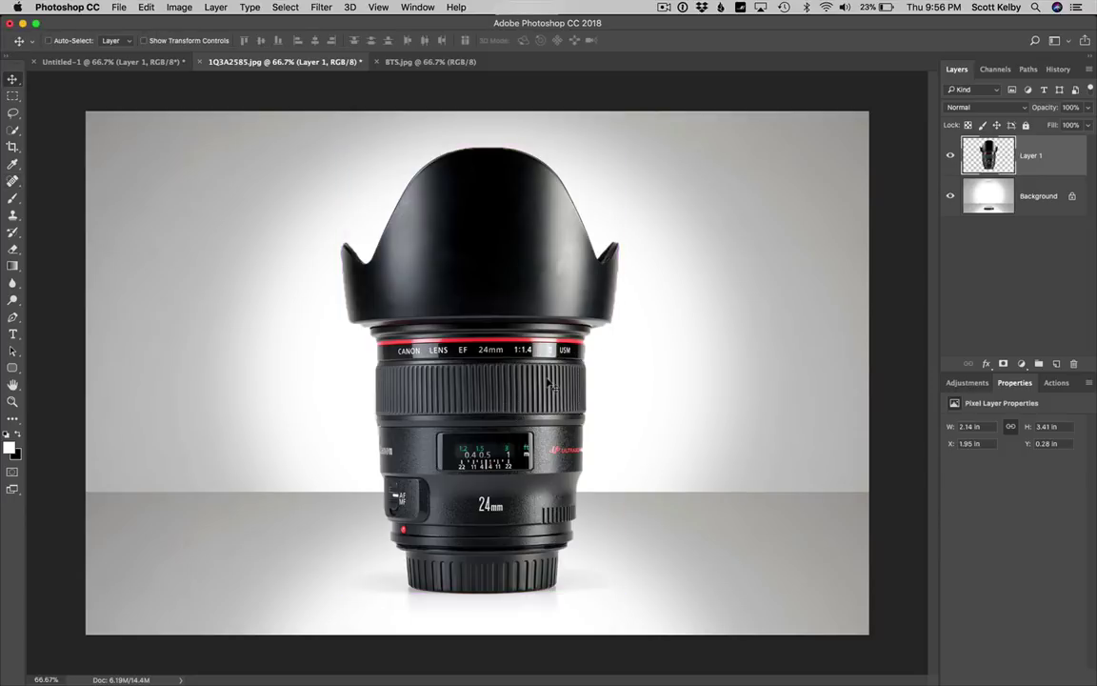
pyautogui.press('super+j')
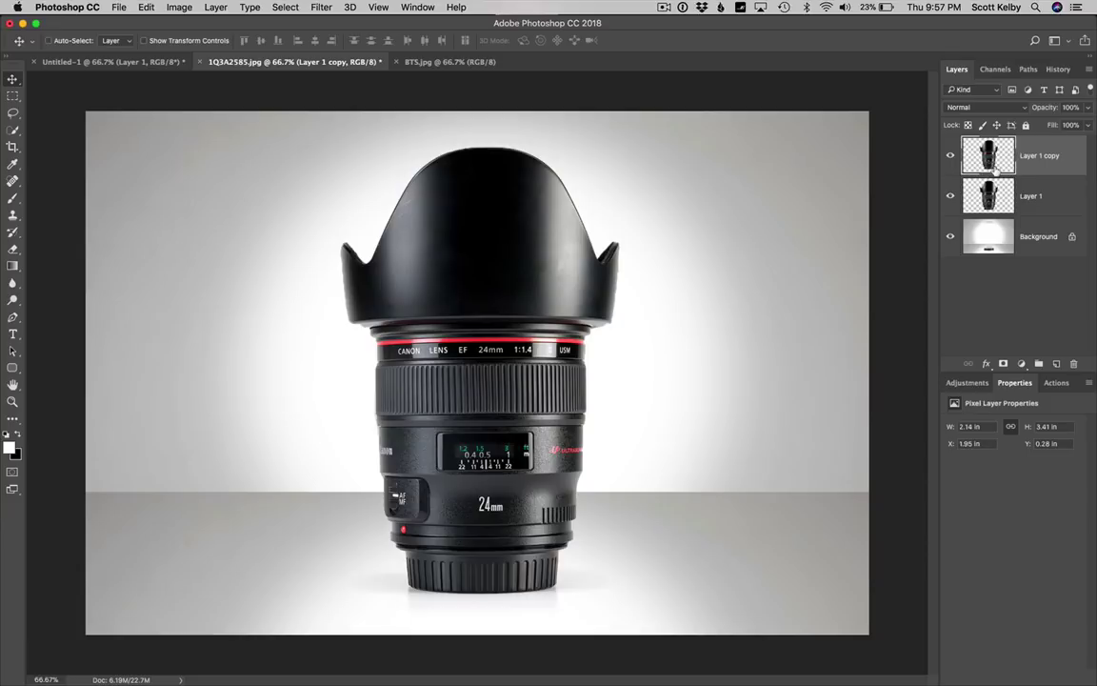
pyautogui.press('super')
pyautogui.press('super+t')
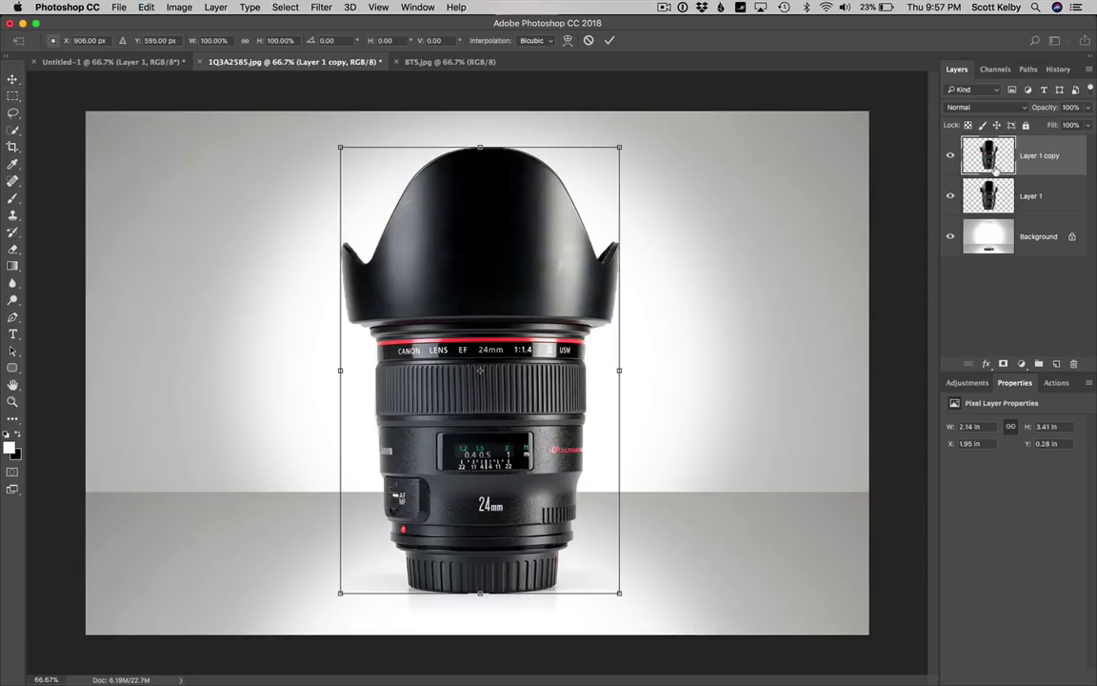
pyautogui.rightClick(480, 207)
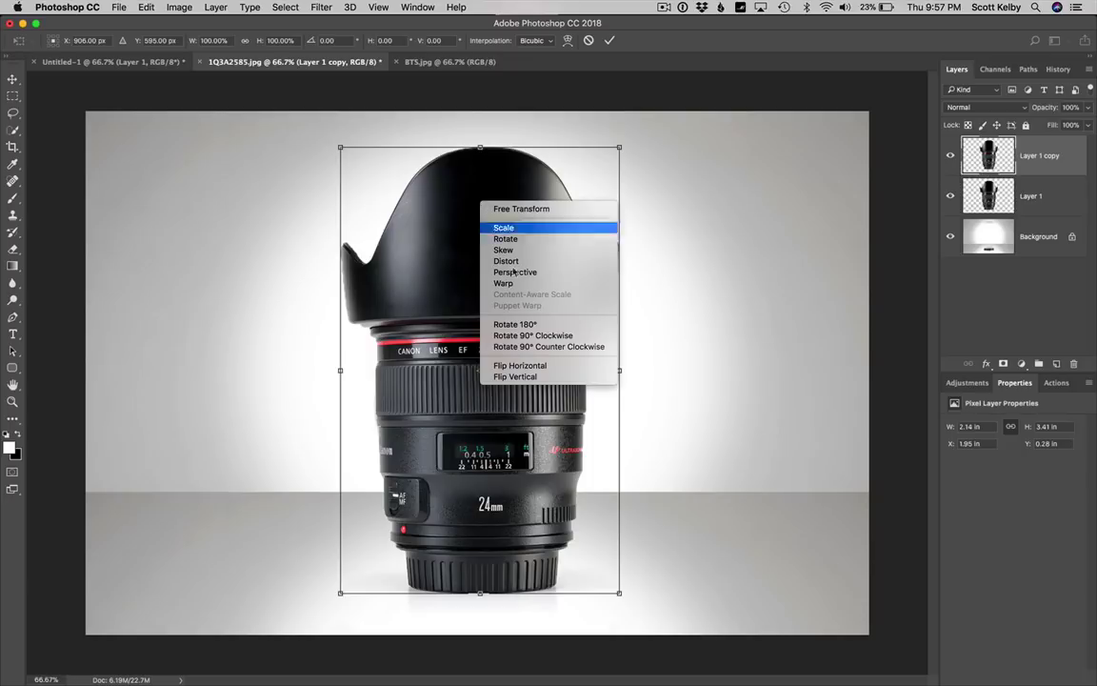
pyautogui.click(547, 377)
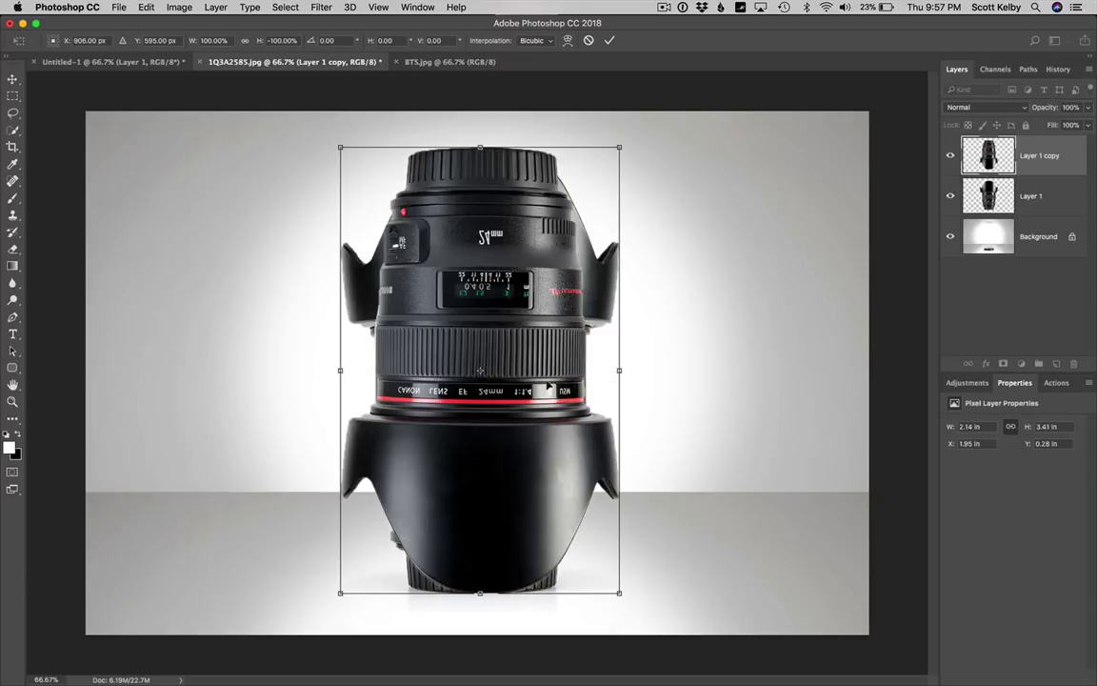
pyautogui.click(609, 40)
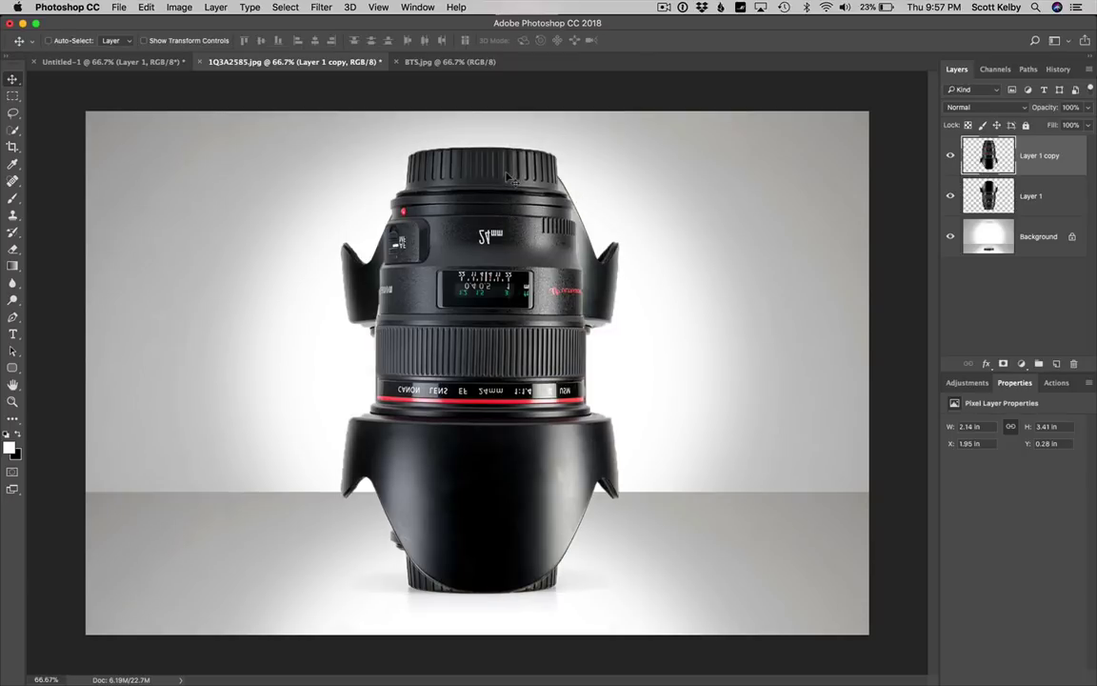
# Move the flipped copy below the lens, rotate it about -0.69°, nudge right, and place it under Layer 1
pyautogui.moveTo(508, 178); pyautogui.dragTo(521, 606)
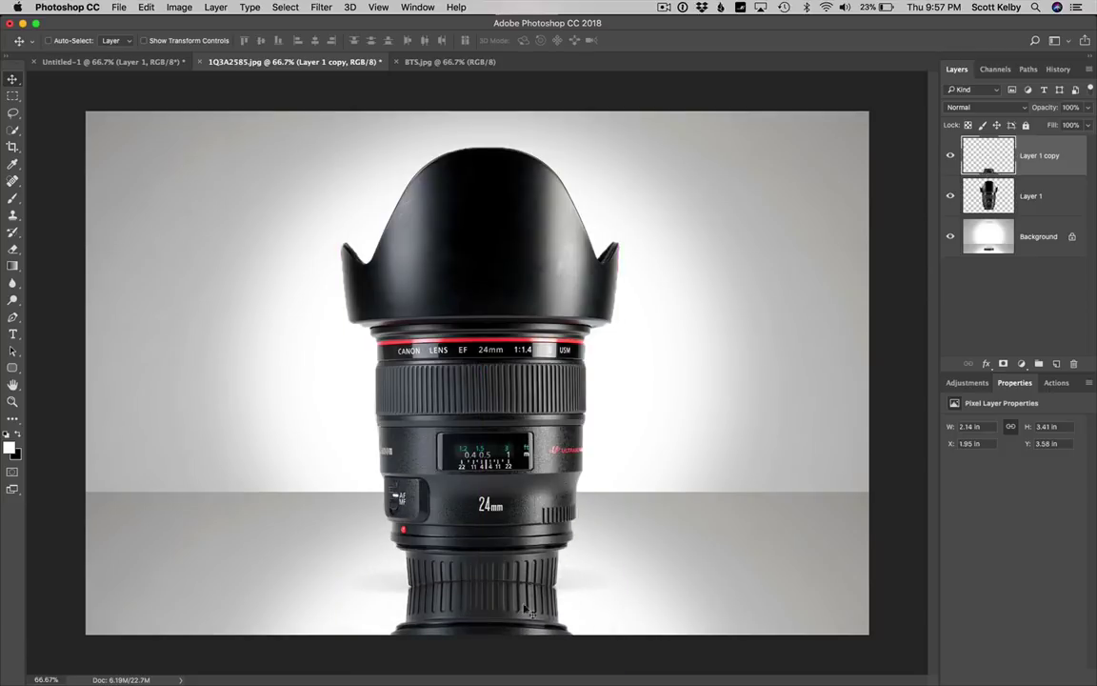
pyautogui.press('super+t')
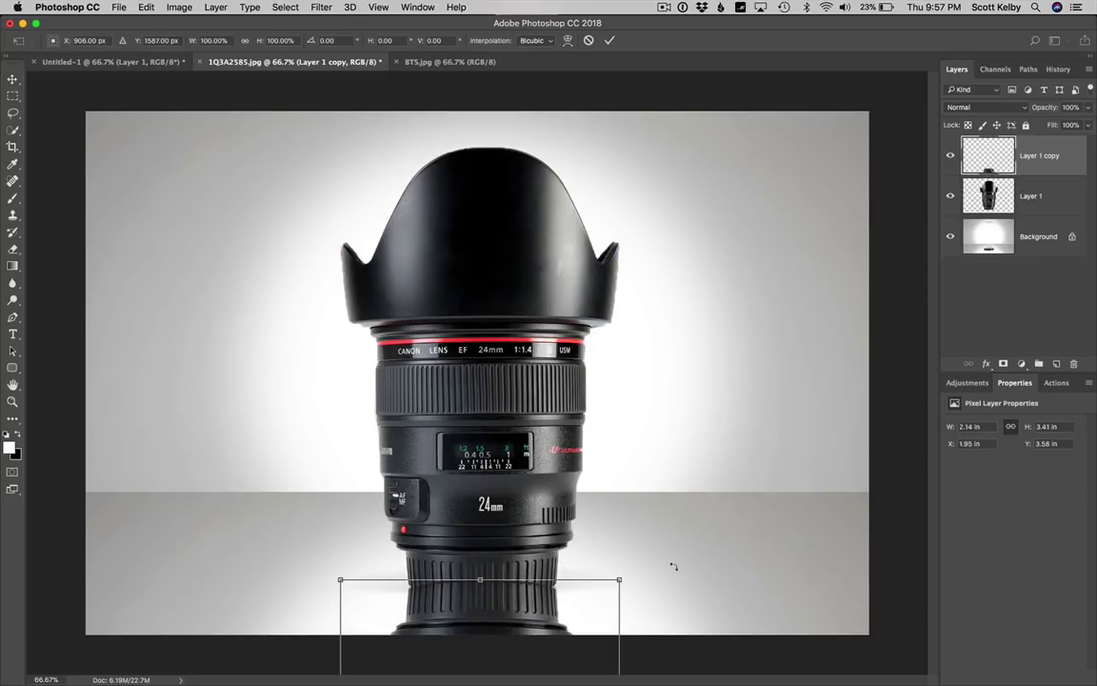
pyautogui.moveTo(673, 564); pyautogui.dragTo(673, 562)
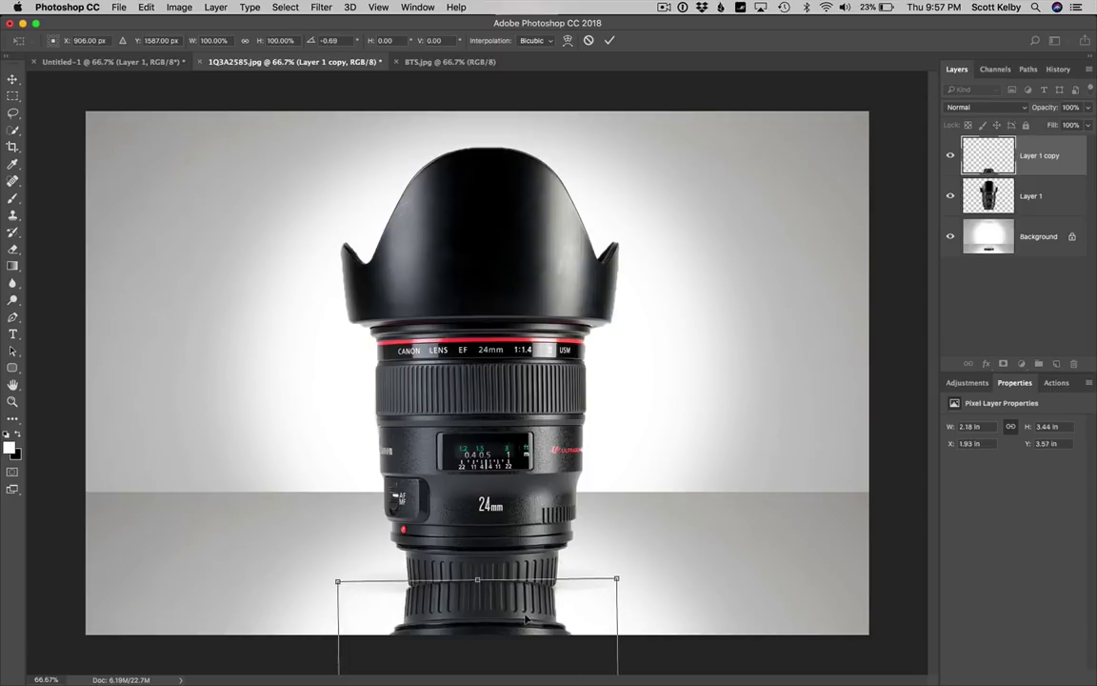
pyautogui.moveTo(527, 618); pyautogui.dragTo(530, 619)
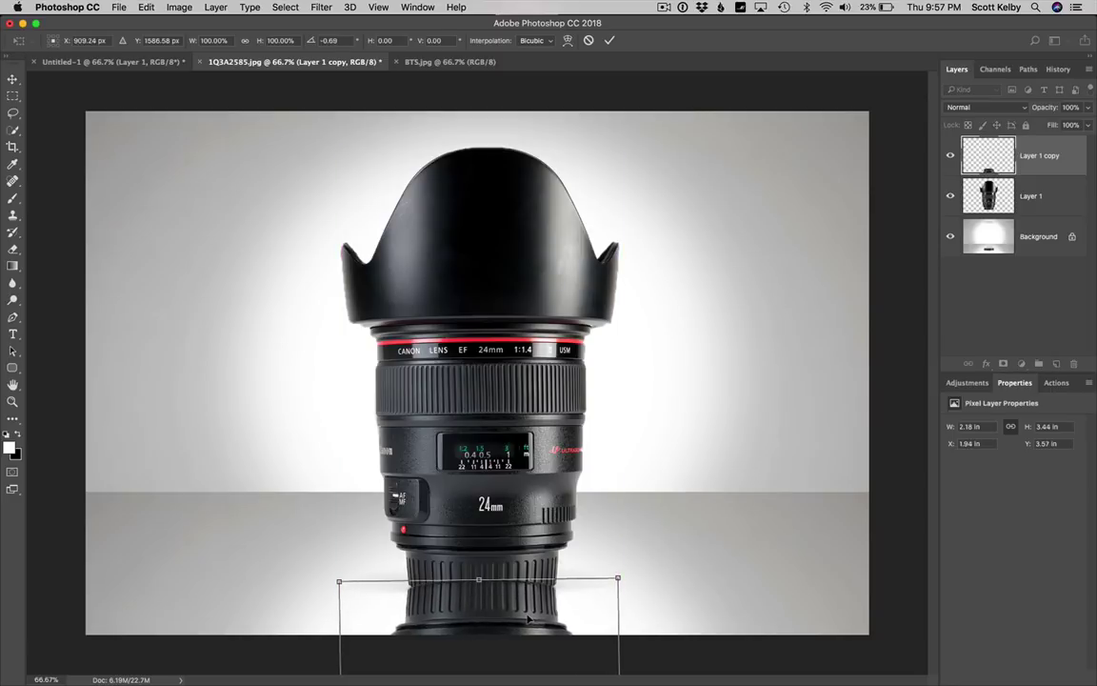
pyautogui.press('Return')
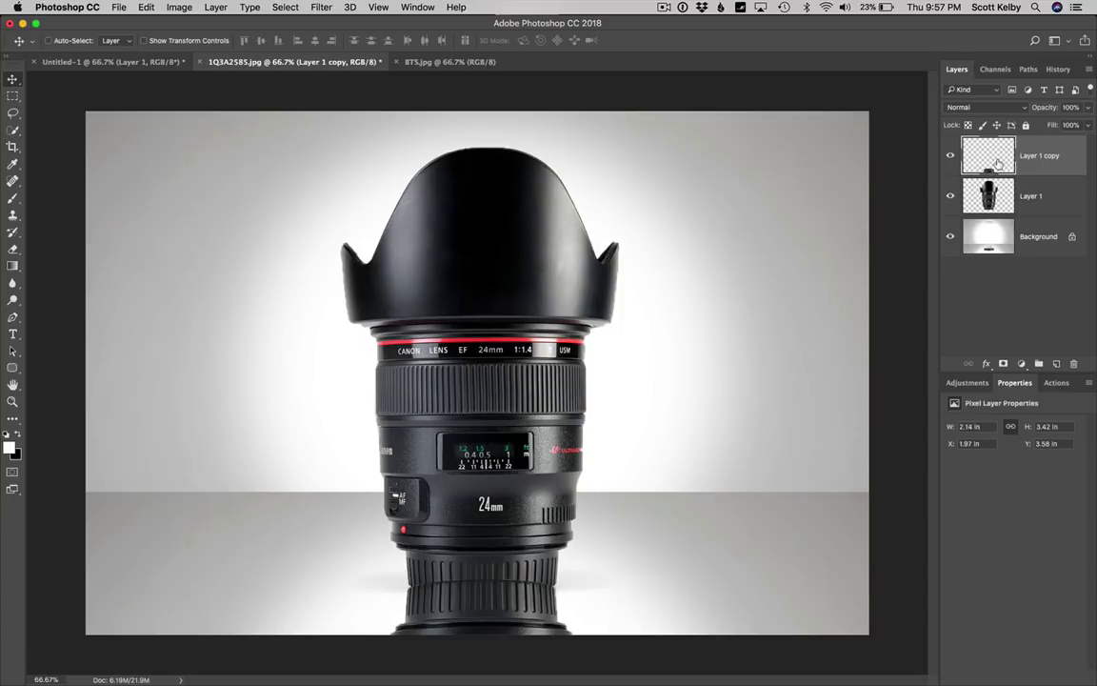
pyautogui.moveTo(997, 164); pyautogui.dragTo(1002, 201)
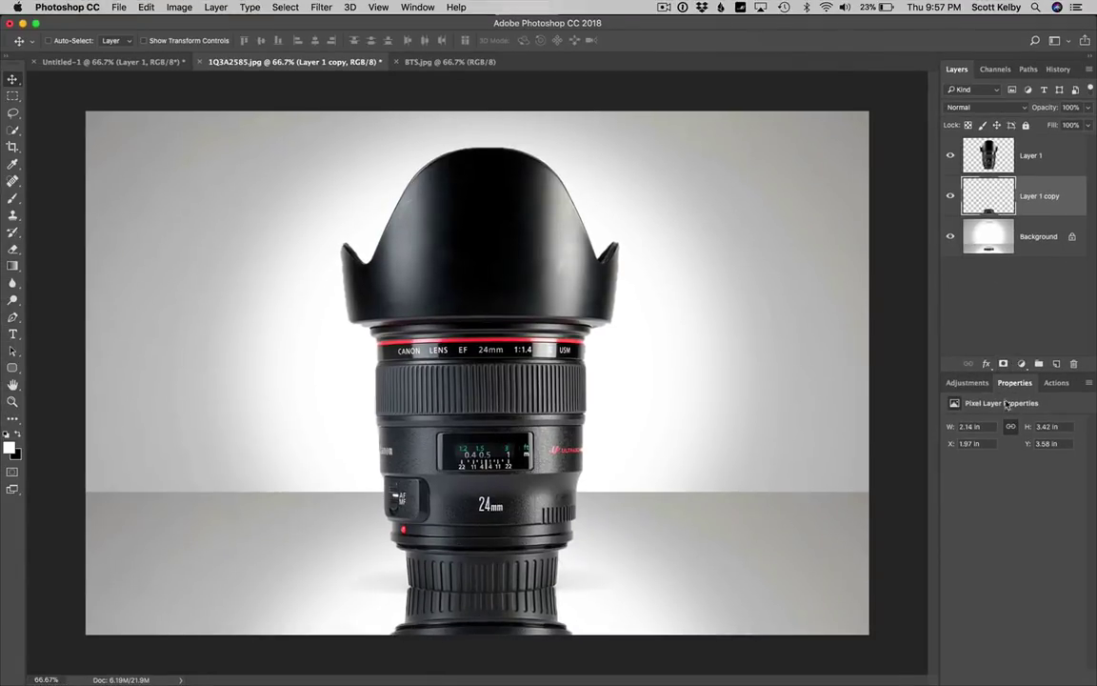
# Mask the reflection layer with a downward-fading gradient and lower its opacity to 37%
pyautogui.click(1004, 363)
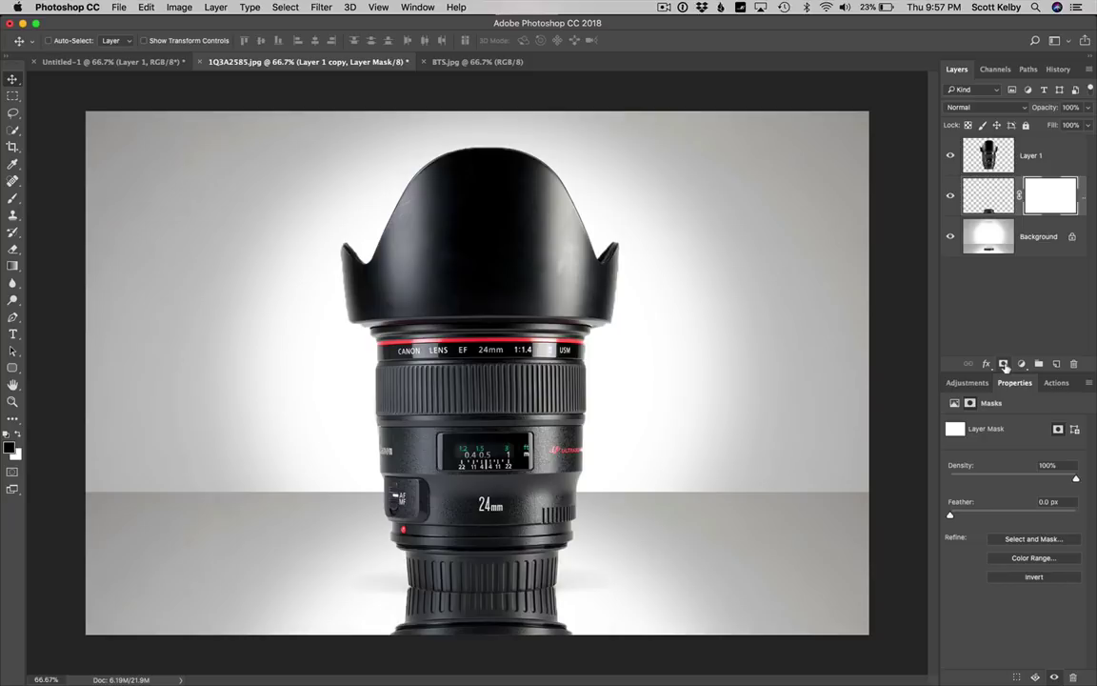
pyautogui.click(13, 268)
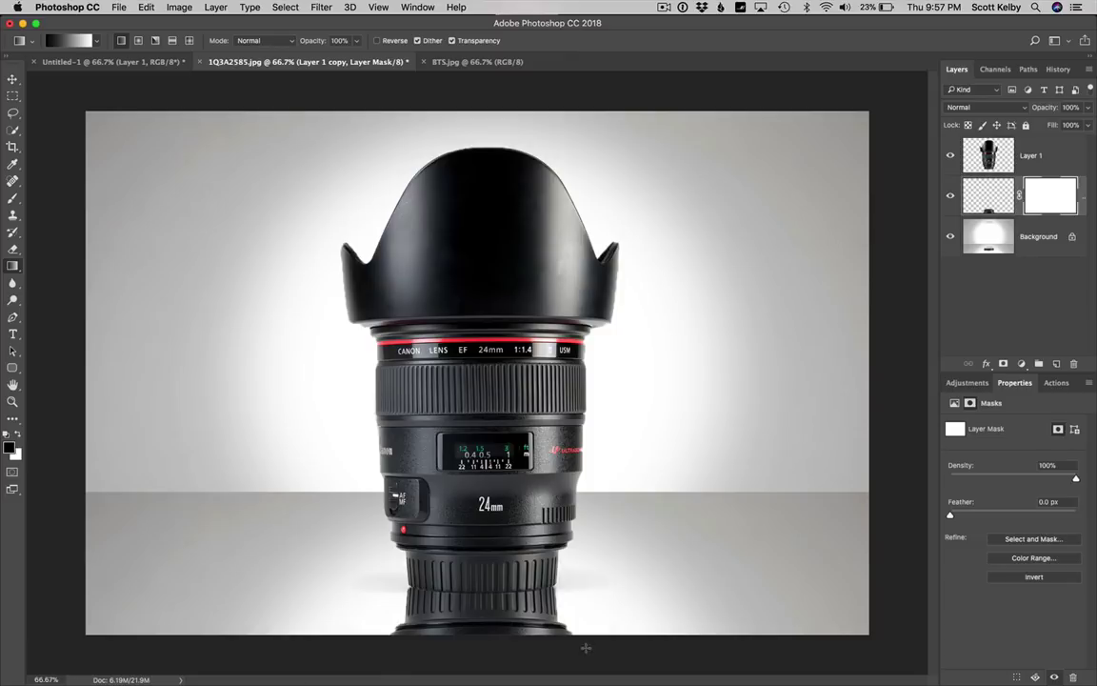
pyautogui.moveTo(487, 622); pyautogui.dragTo(487, 598)
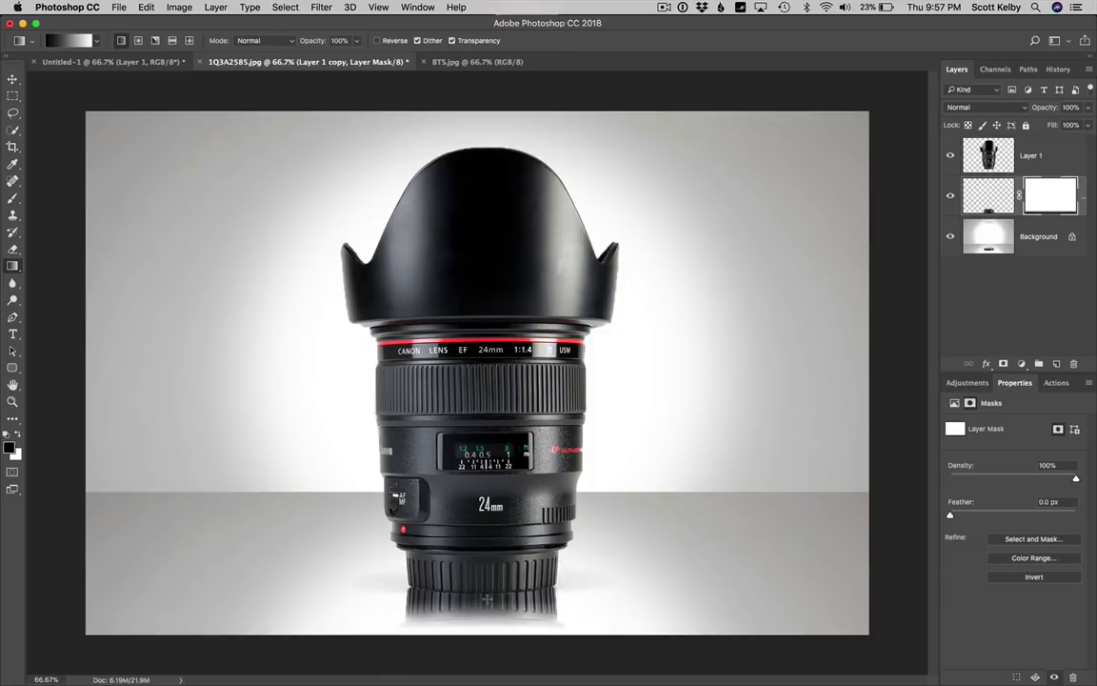
pyautogui.press('super+z')
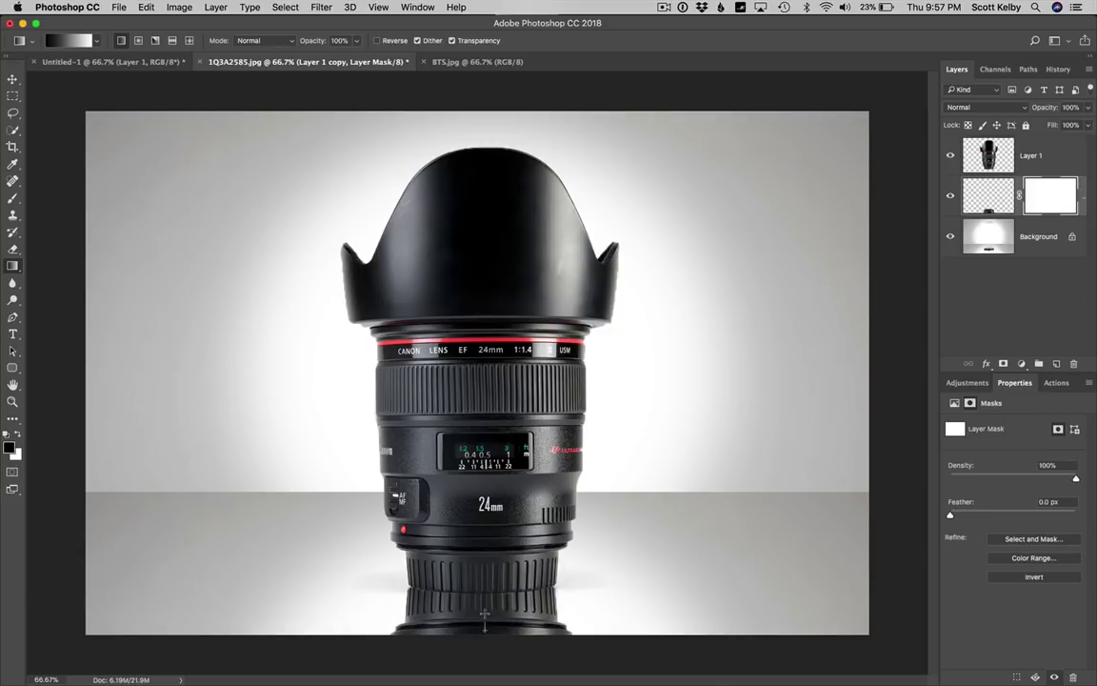
pyautogui.moveTo(484, 595); pyautogui.dragTo(485, 594)
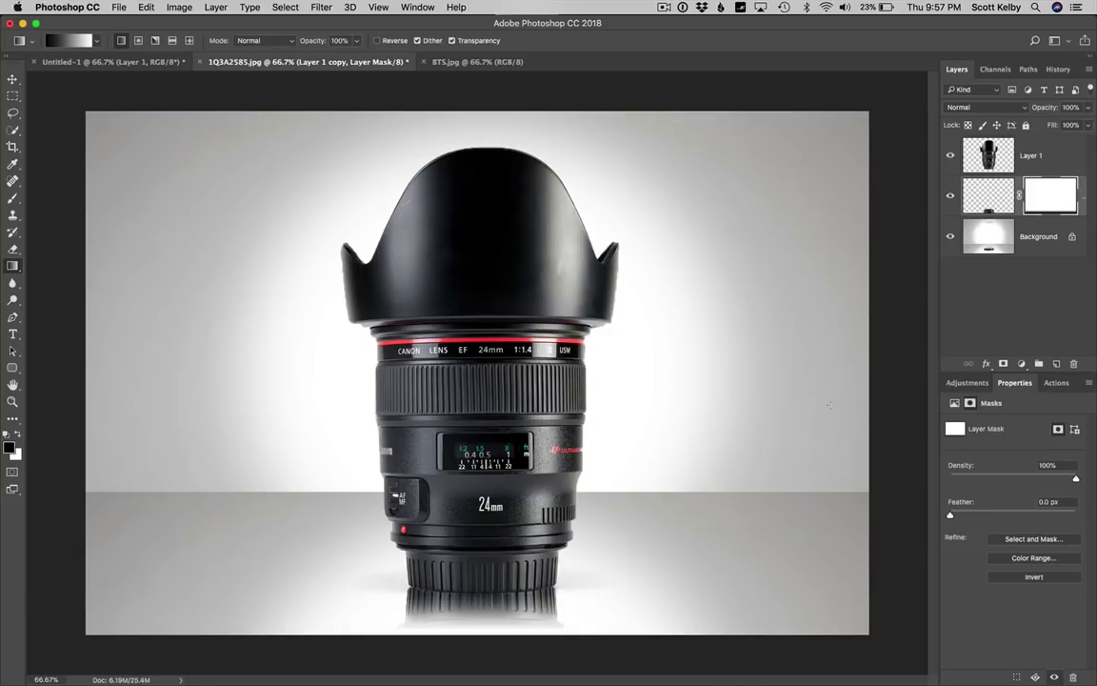
pyautogui.moveTo(1044, 107); pyautogui.dragTo(1008, 113)
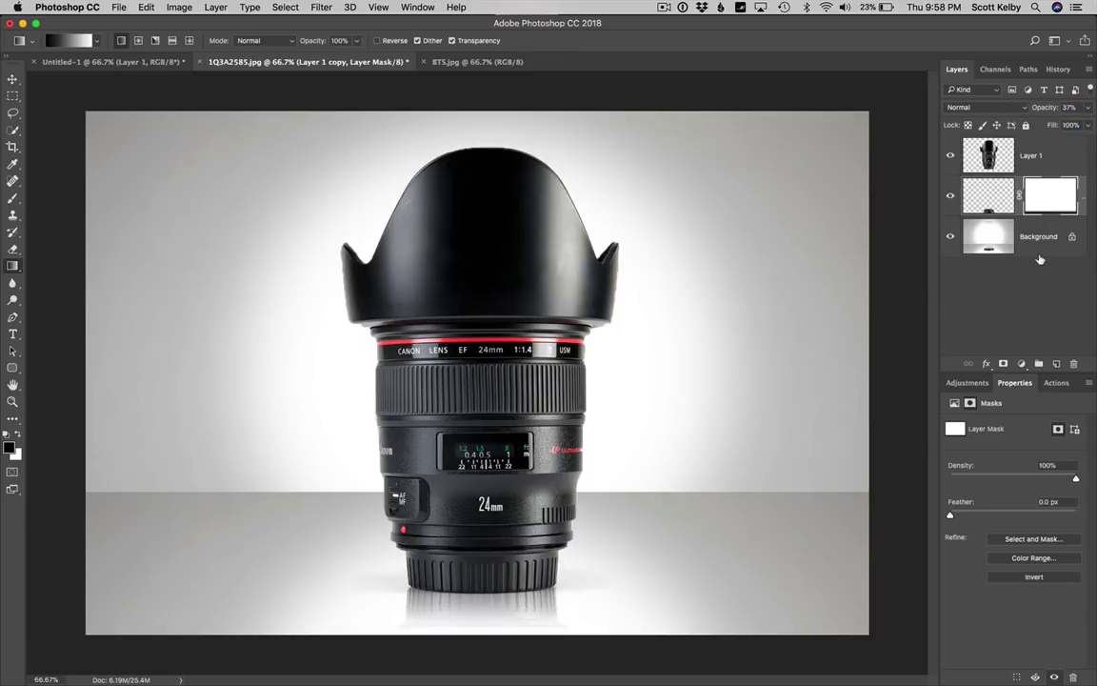
pyautogui.click(998, 237)
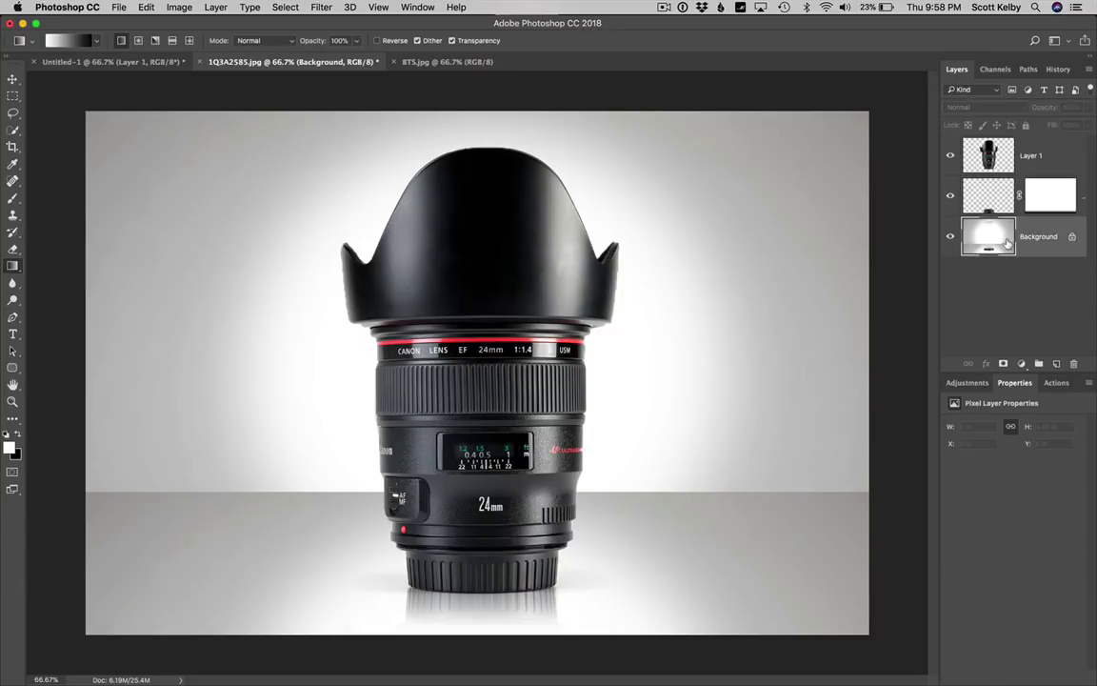
# Add a colorized Hue/Saturation layer above Background: Hue 228, Saturation 49, Lightness -11
pyautogui.click(976, 385)
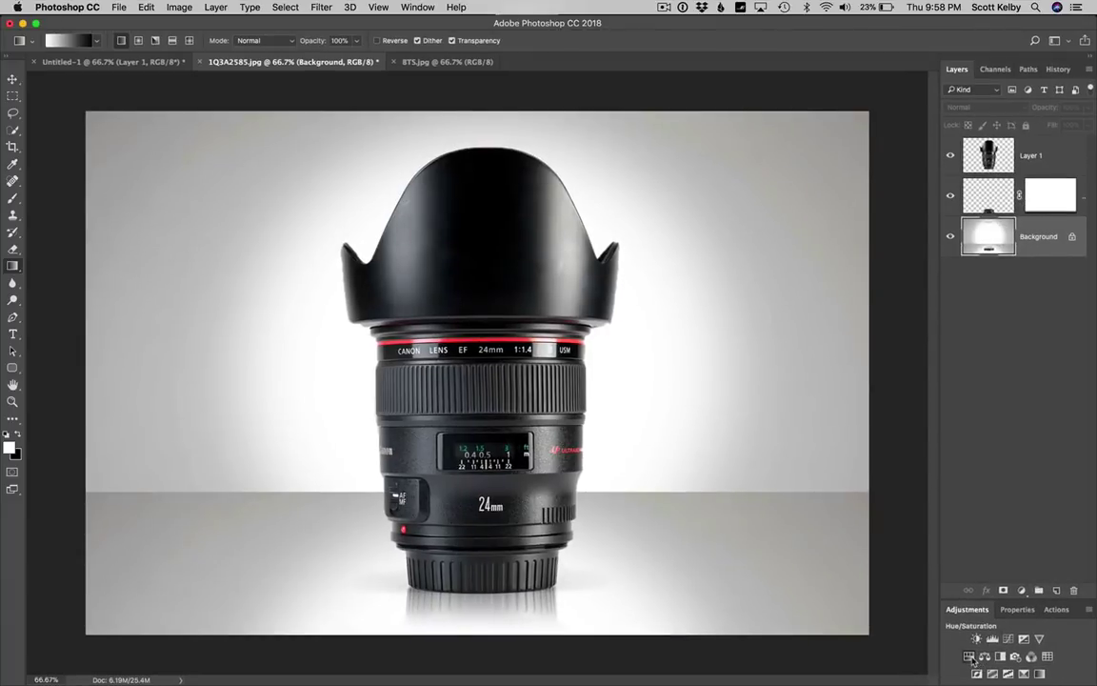
pyautogui.click(969, 656)
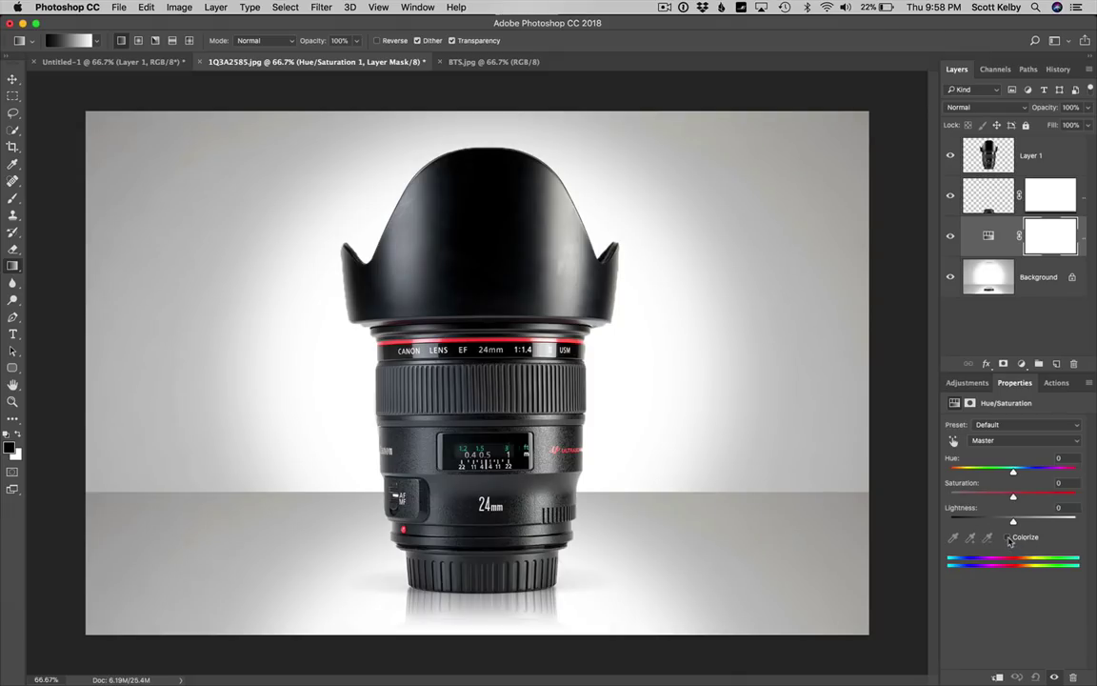
pyautogui.click(1008, 537)
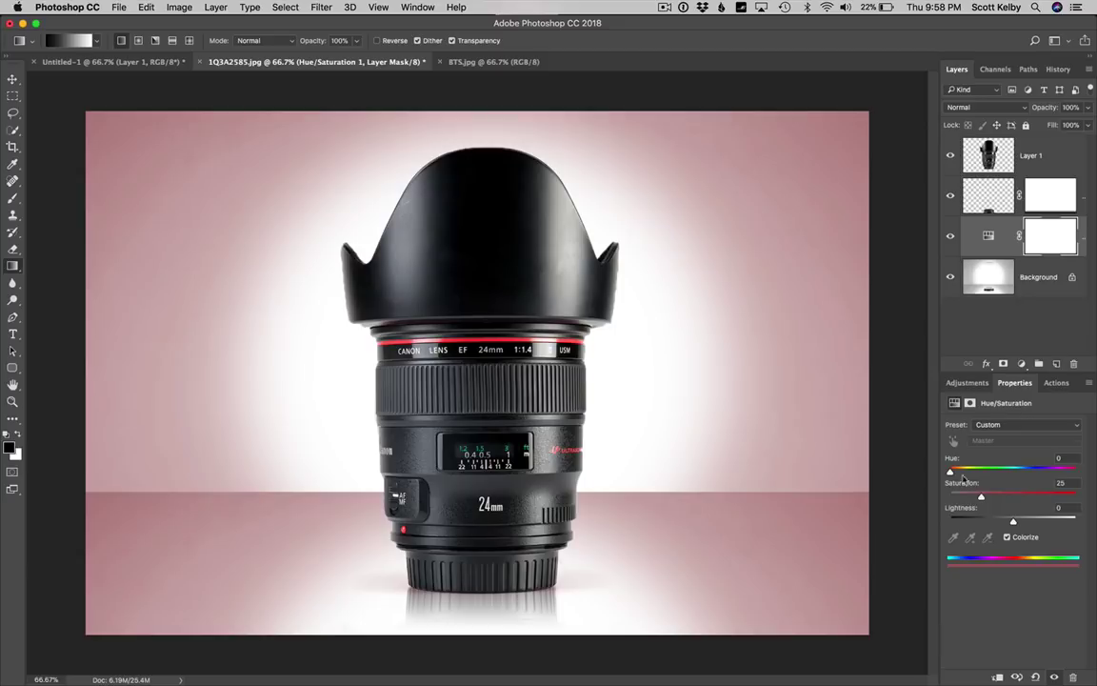
pyautogui.moveTo(959, 476); pyautogui.dragTo(1007, 500)
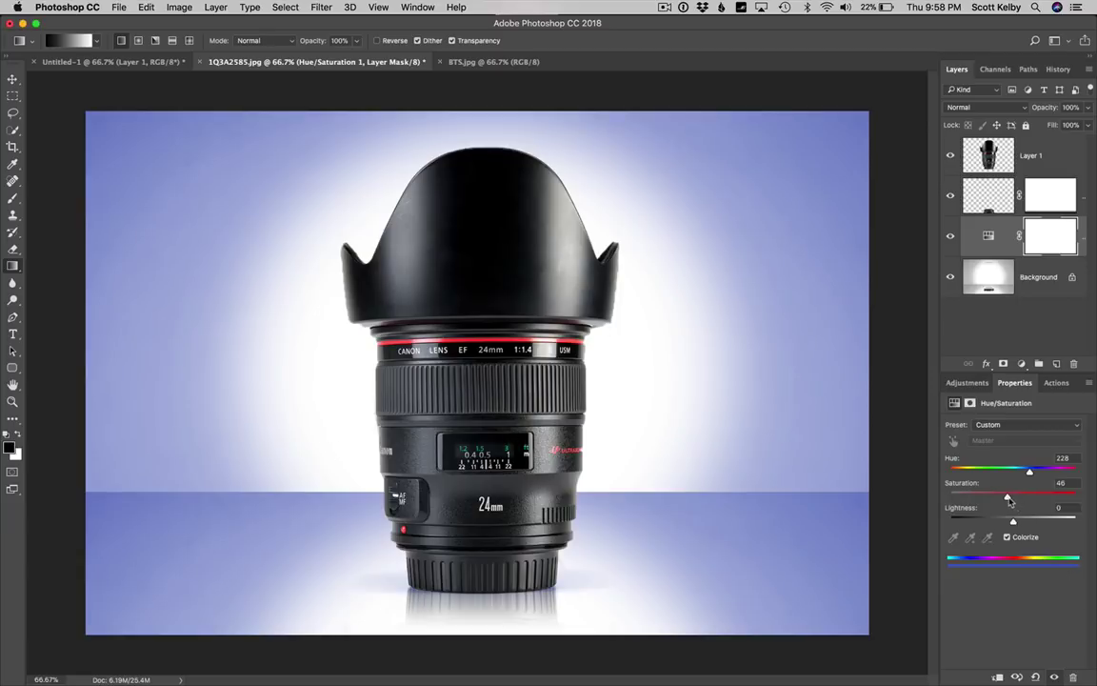
pyautogui.moveTo(1009, 500); pyautogui.dragTo(1006, 523)
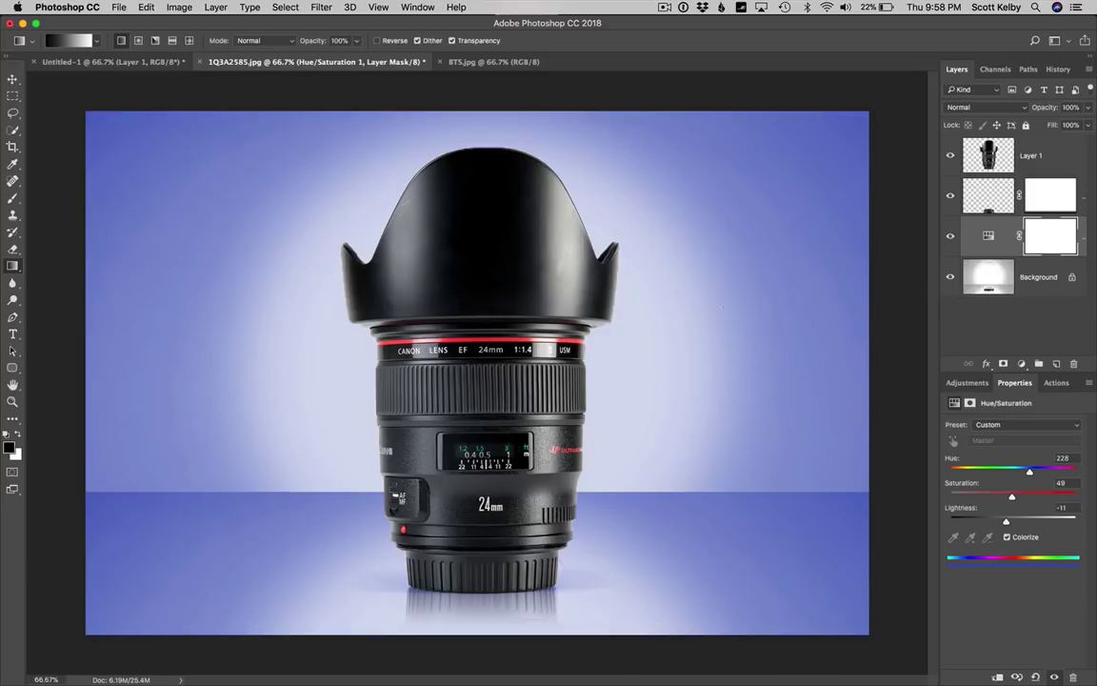
pyautogui.click(14, 81)
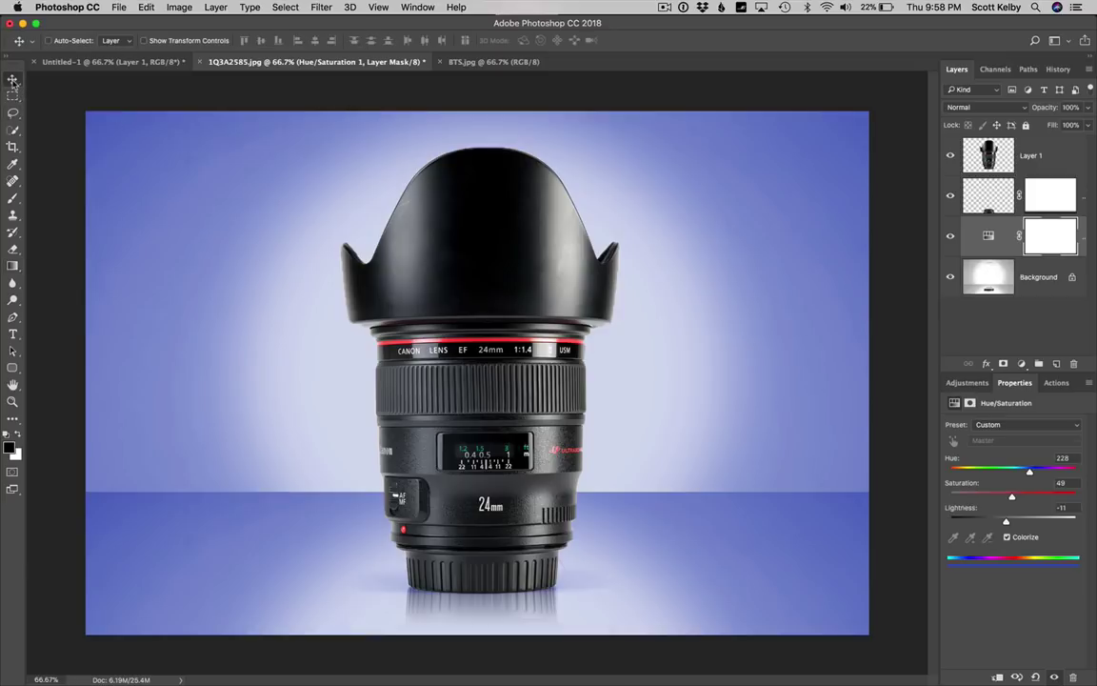
pyautogui.click(1090, 69)
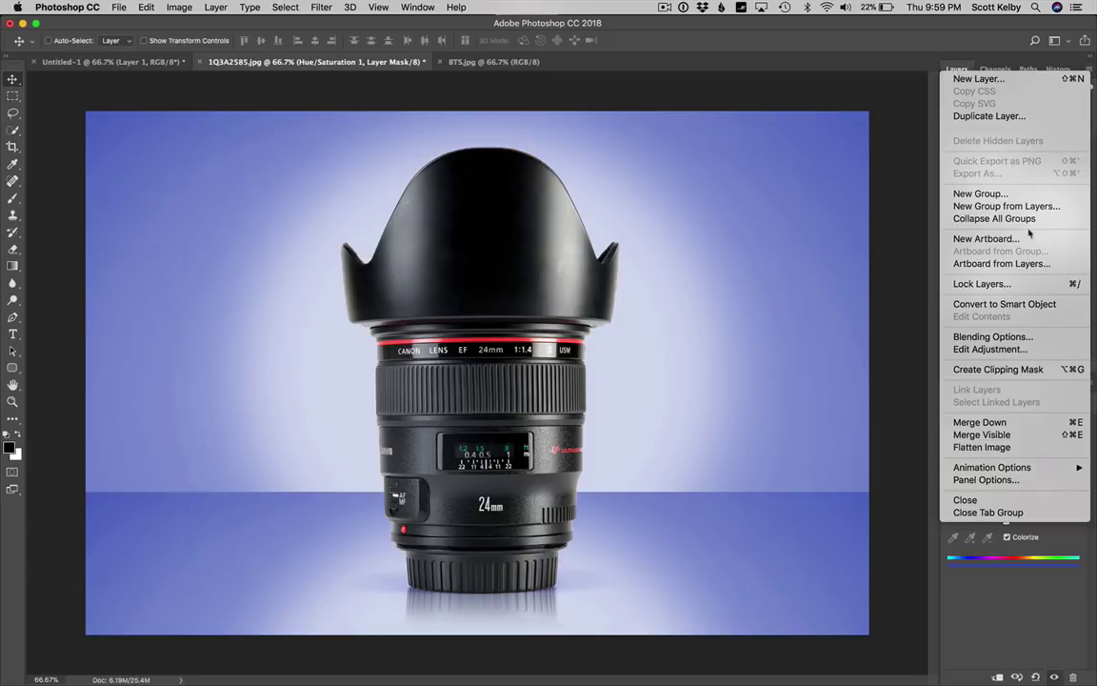
# Flatten the image and apply a Camera Raw post-crop vignette with Amount -25
pyautogui.click(990, 447)
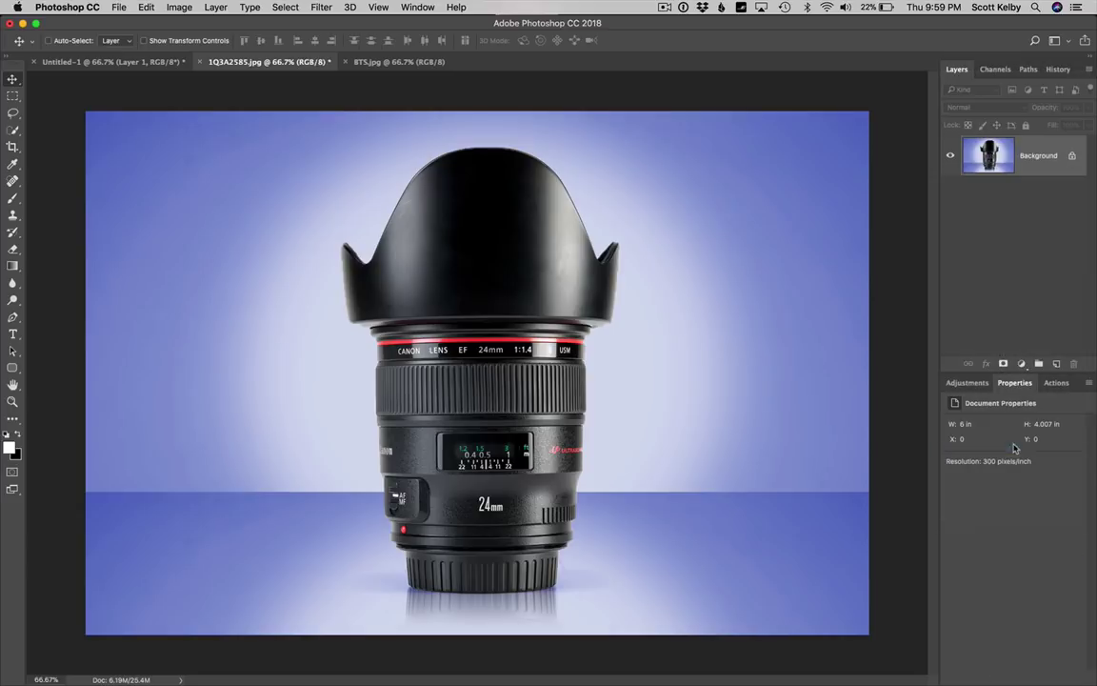
pyautogui.click(322, 8)
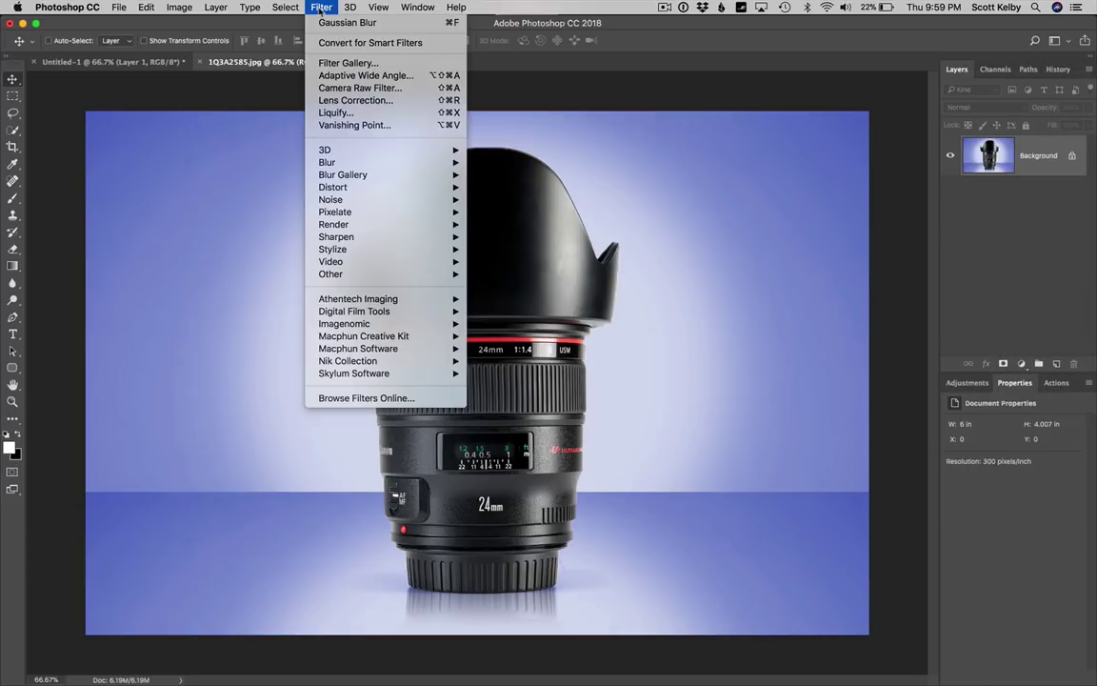
pyautogui.click(372, 89)
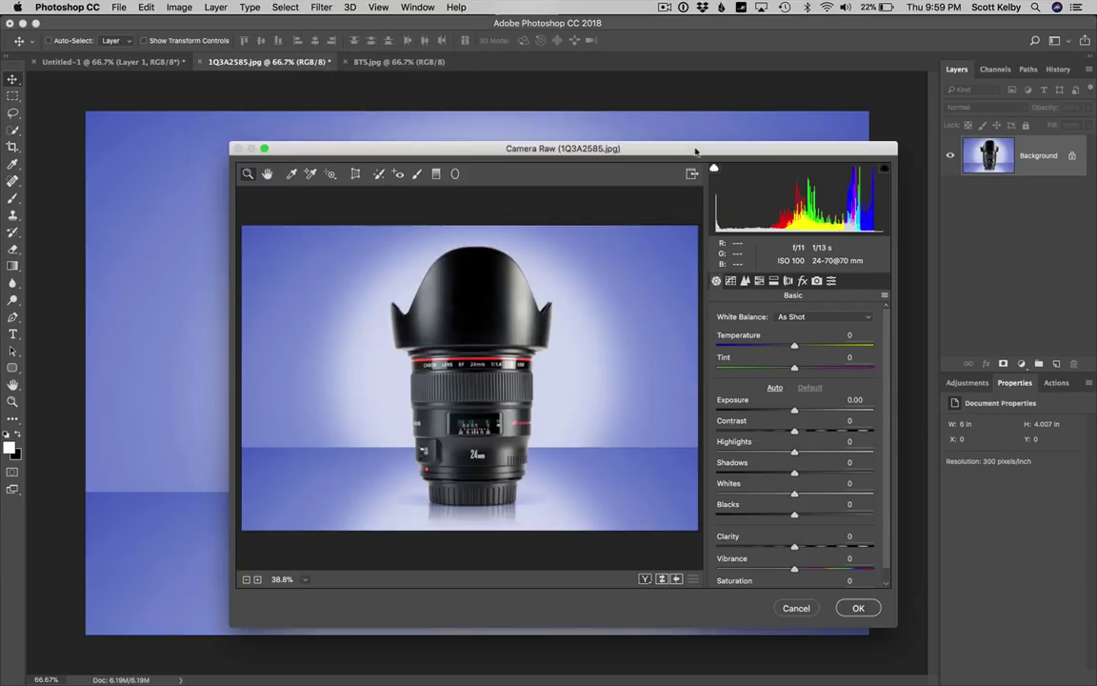
pyautogui.moveTo(685, 142); pyautogui.dragTo(538, 26)
pyautogui.moveTo(750, 577); pyautogui.dragTo(998, 592)
pyautogui.click(906, 165)
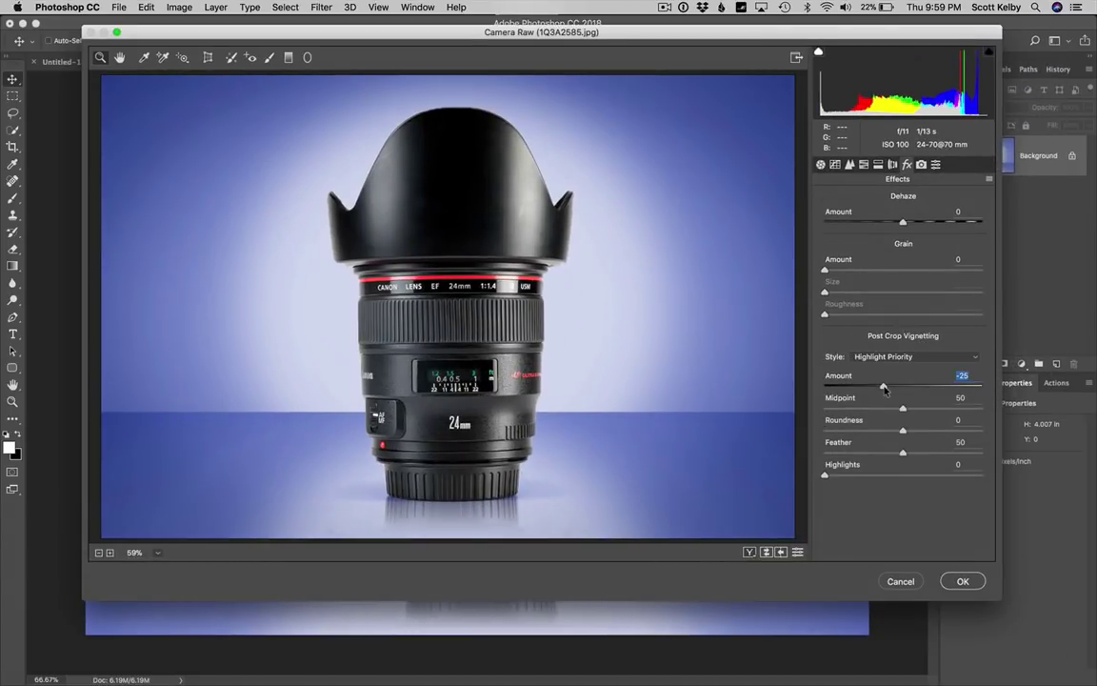
pyautogui.click(964, 580)
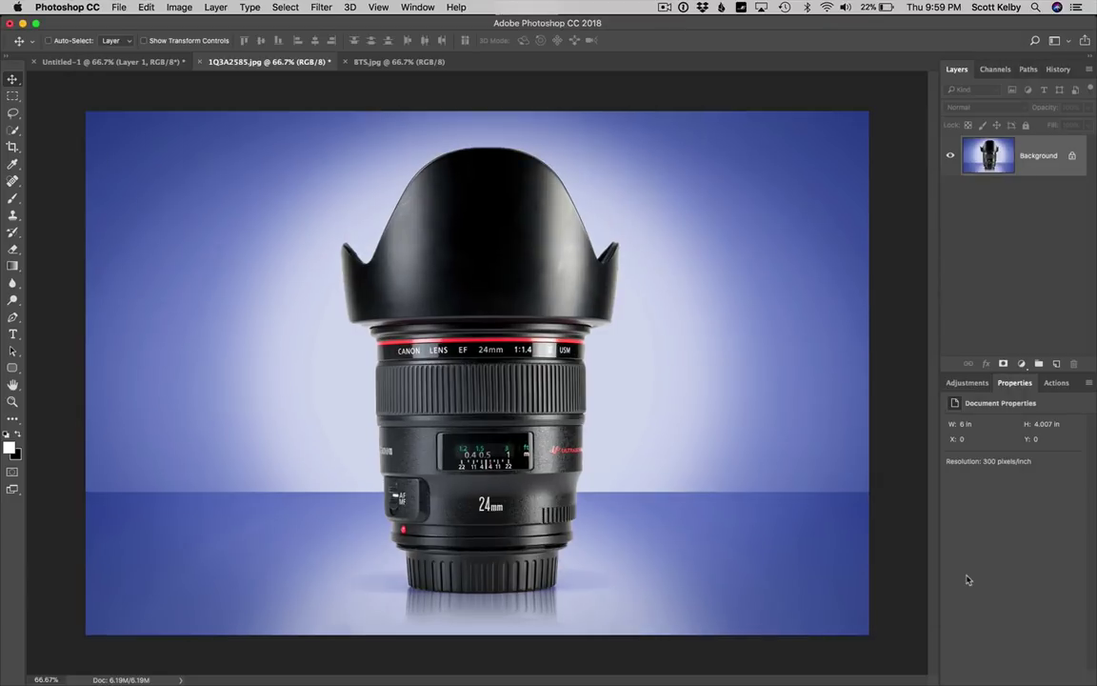